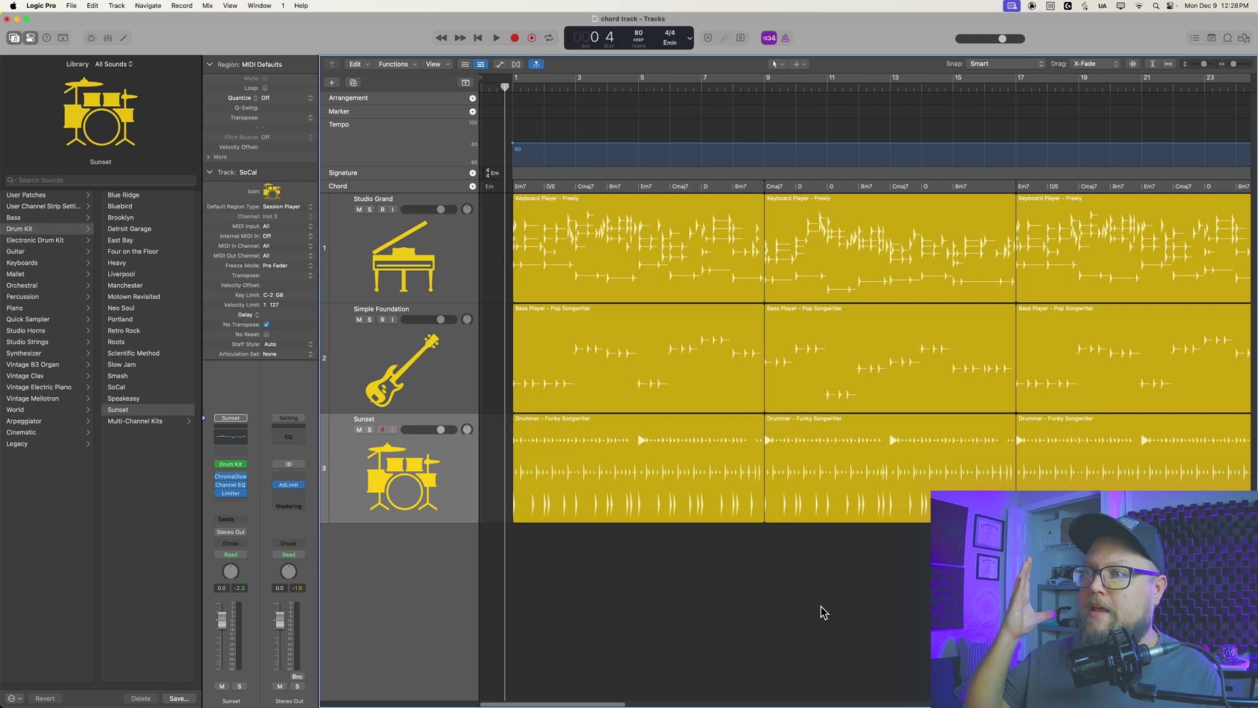
# Play the arrangement so the Session Players follow the chord progression.
pyautogui.hscroll(2, 826, 609)
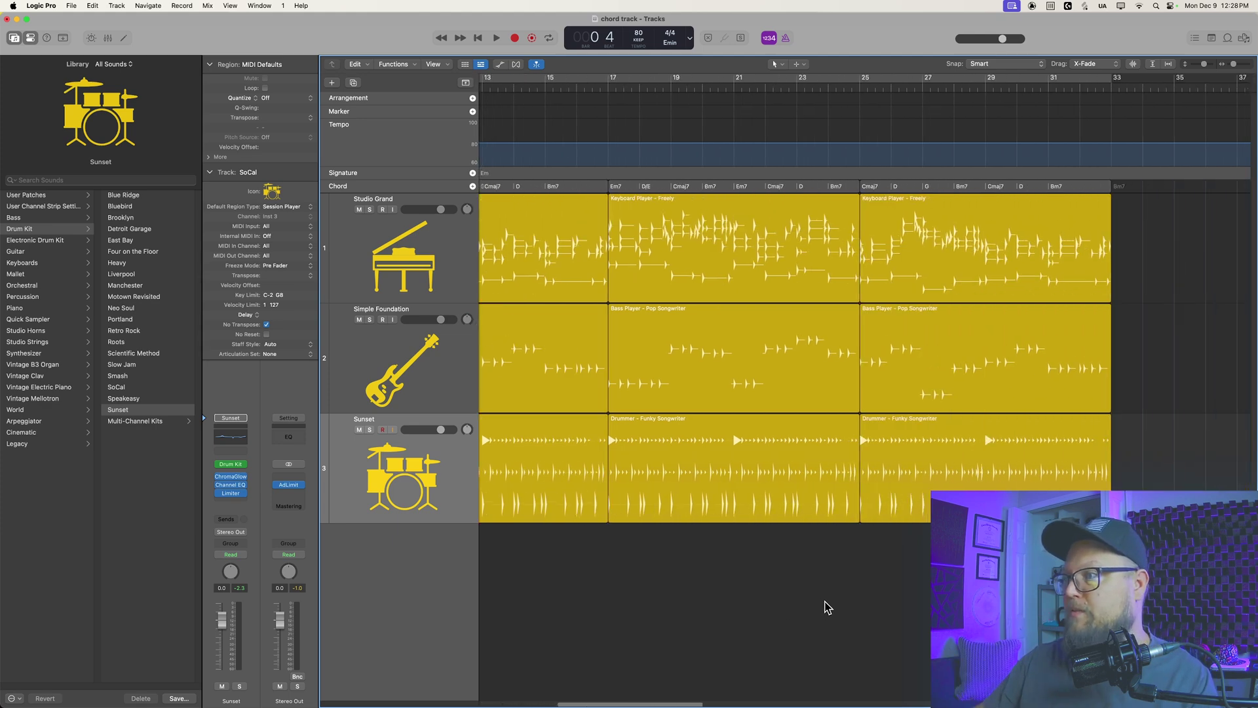
pyautogui.hscroll(-2, 754, 593)
pyautogui.press('space')
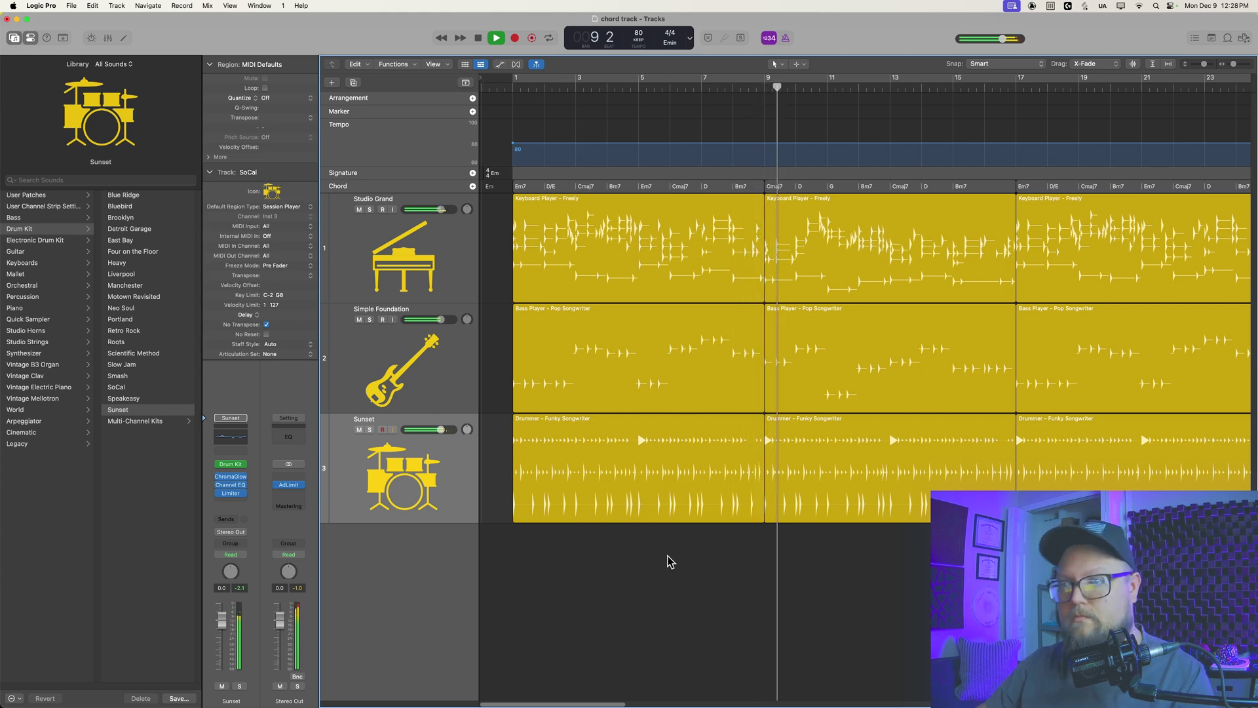
# Stop playback, select every region, and mute all three instrument tracks.
pyautogui.press('space')
pyautogui.press('Up')
pyautogui.press('Up')
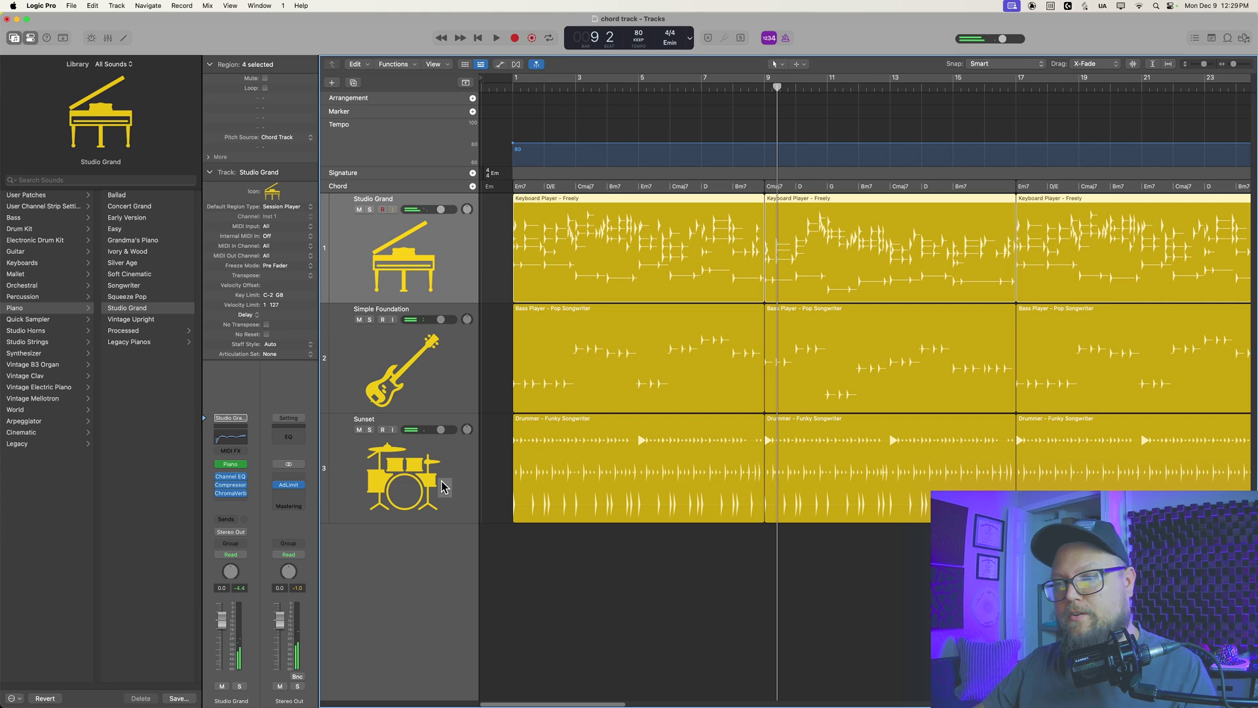
pyautogui.press('super+a')
pyautogui.click(360, 430)
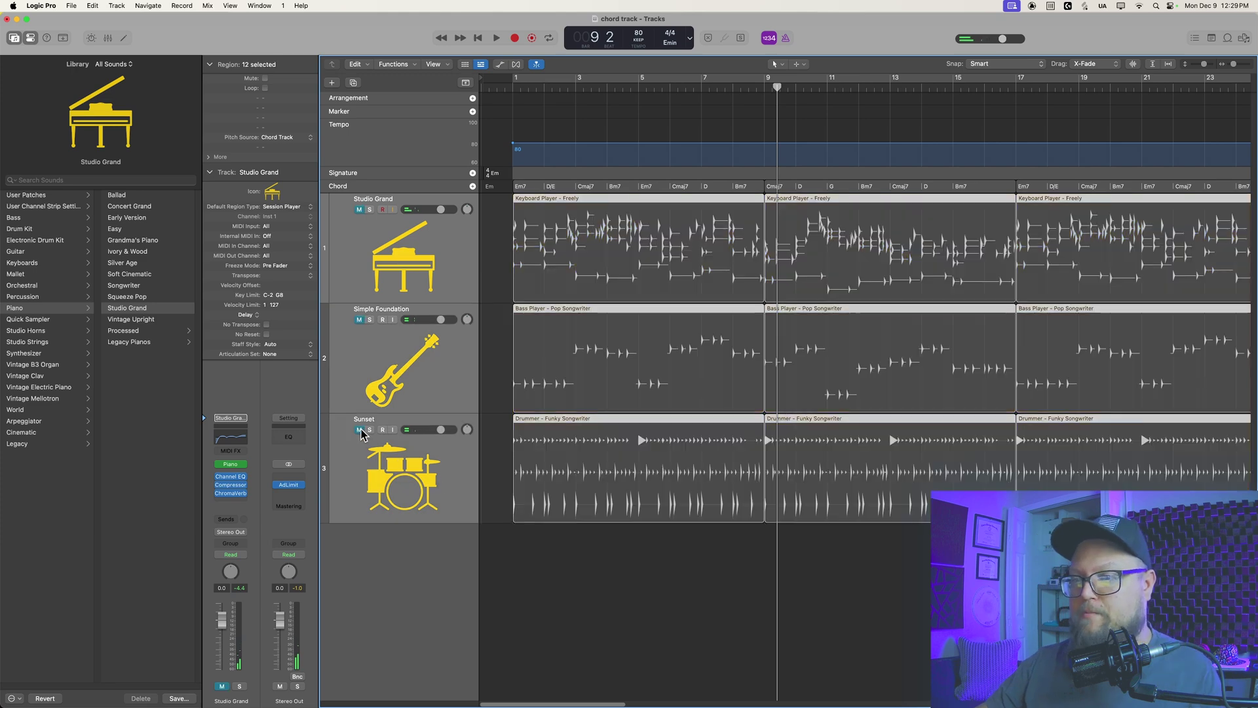
# Select the chord regions for bars 1–9 and 9–17, then unmute the three instrument tracks.
pyautogui.click(633, 614)
pyautogui.click(580, 189)
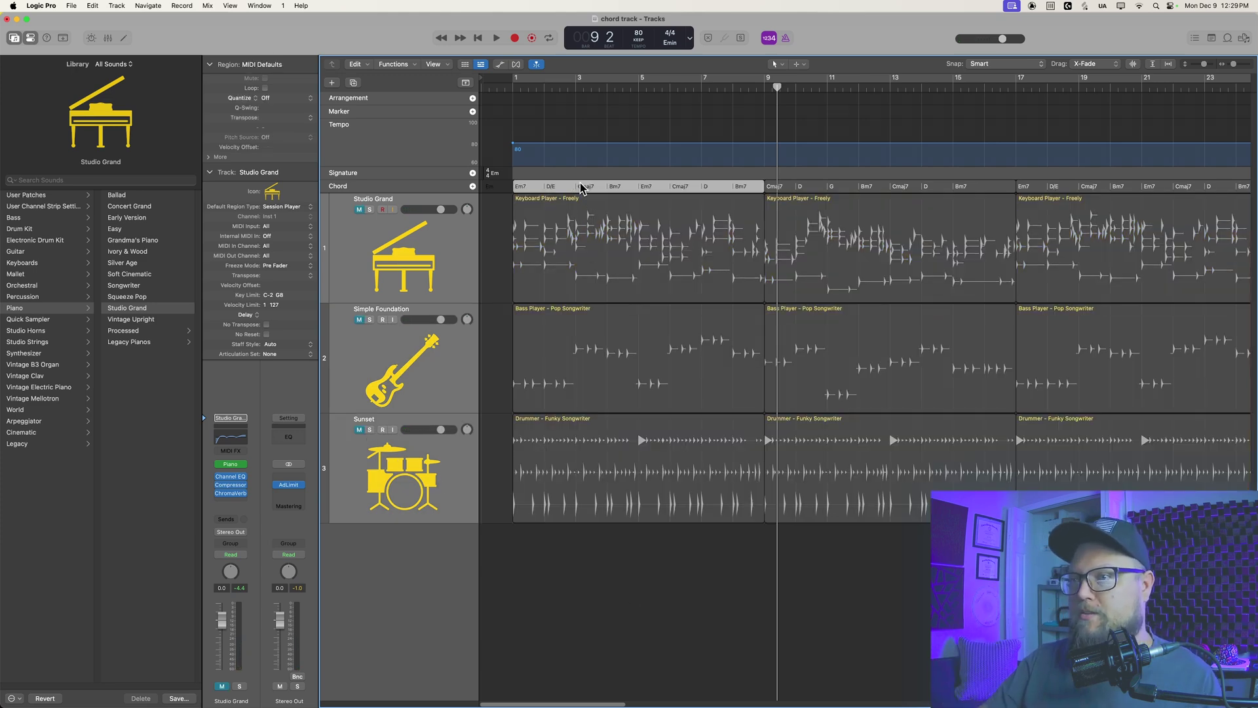
pyautogui.click(831, 189)
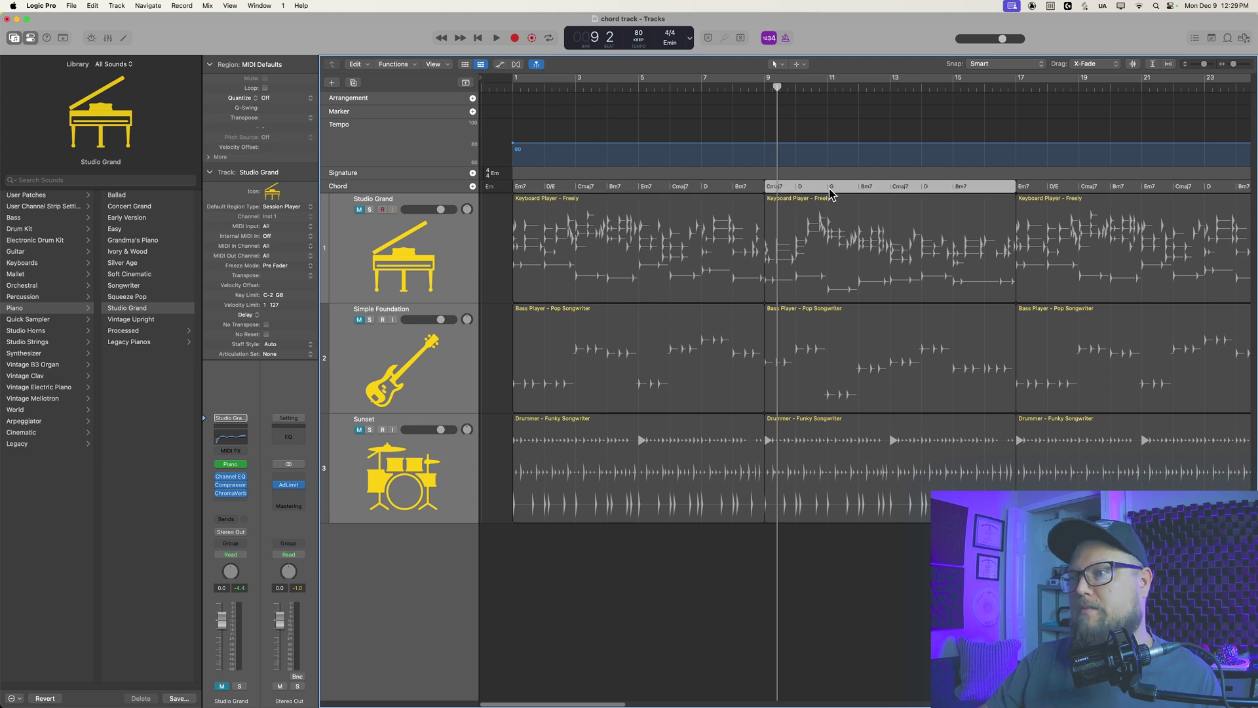
pyautogui.keyDown('alt'); pyautogui.click(359, 210); pyautogui.keyUp('alt')
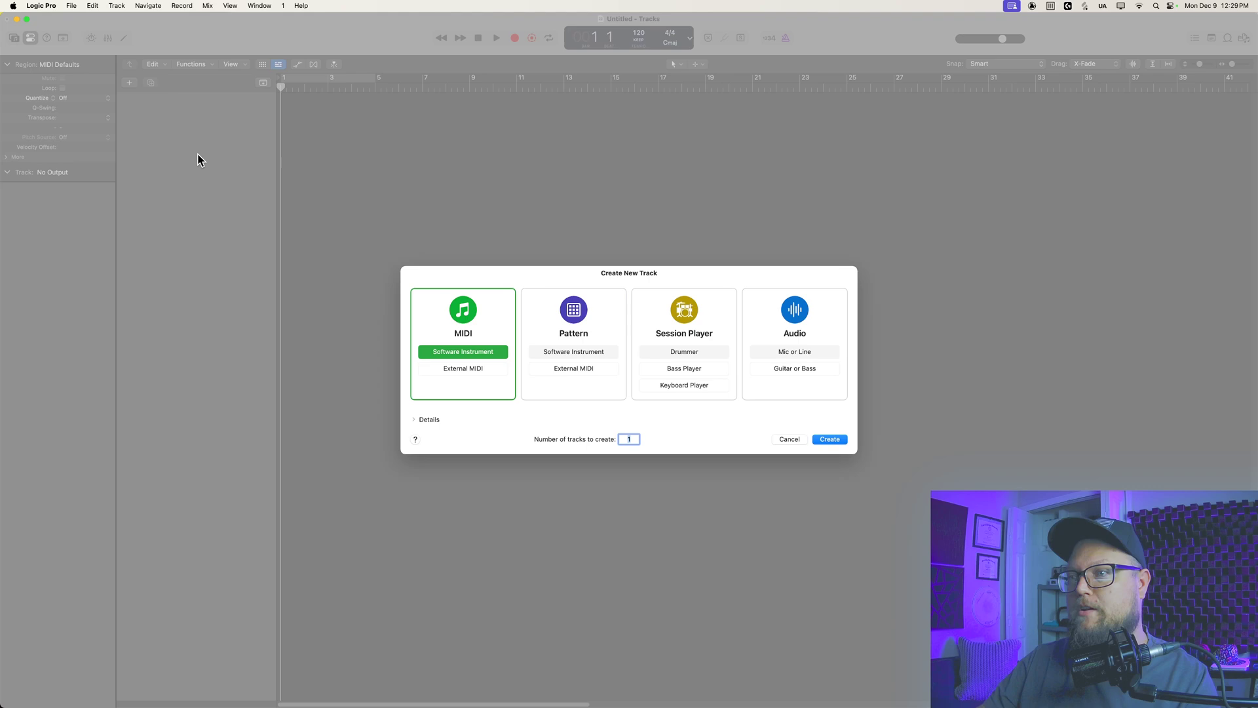
# Create a default software instrument track and browse All Files from the home folder.
pyautogui.press('Return')
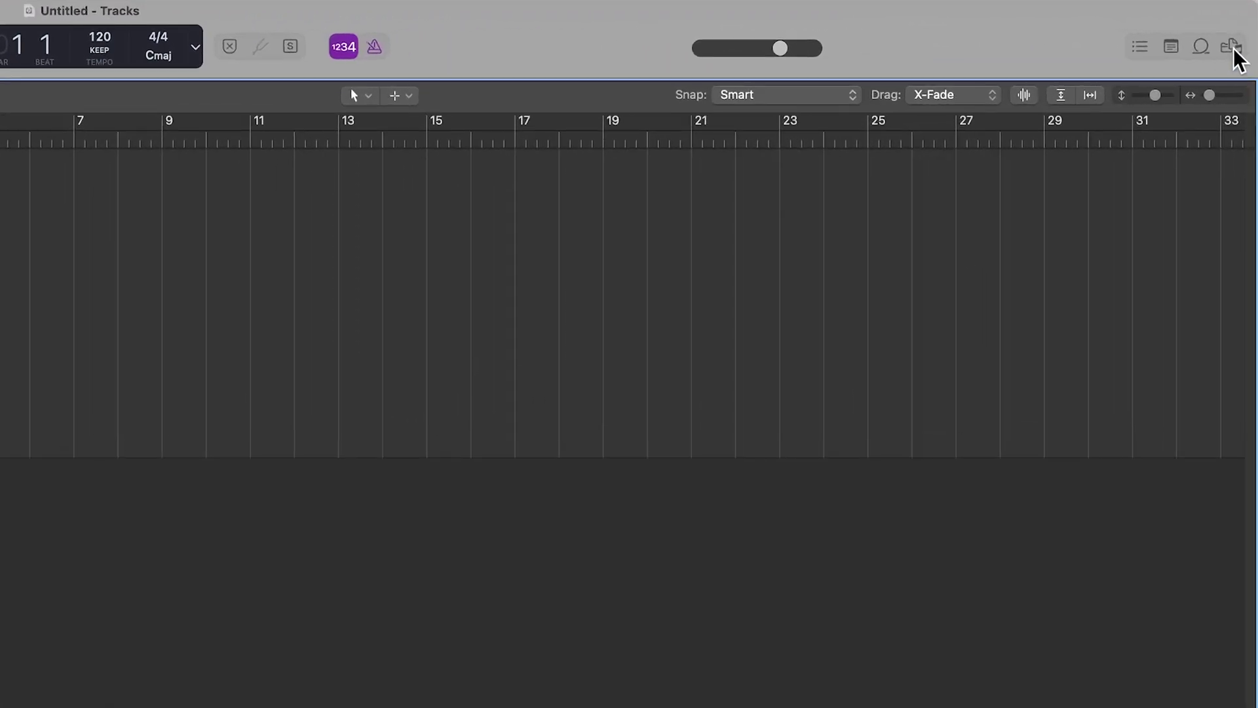
pyautogui.click(1243, 39)
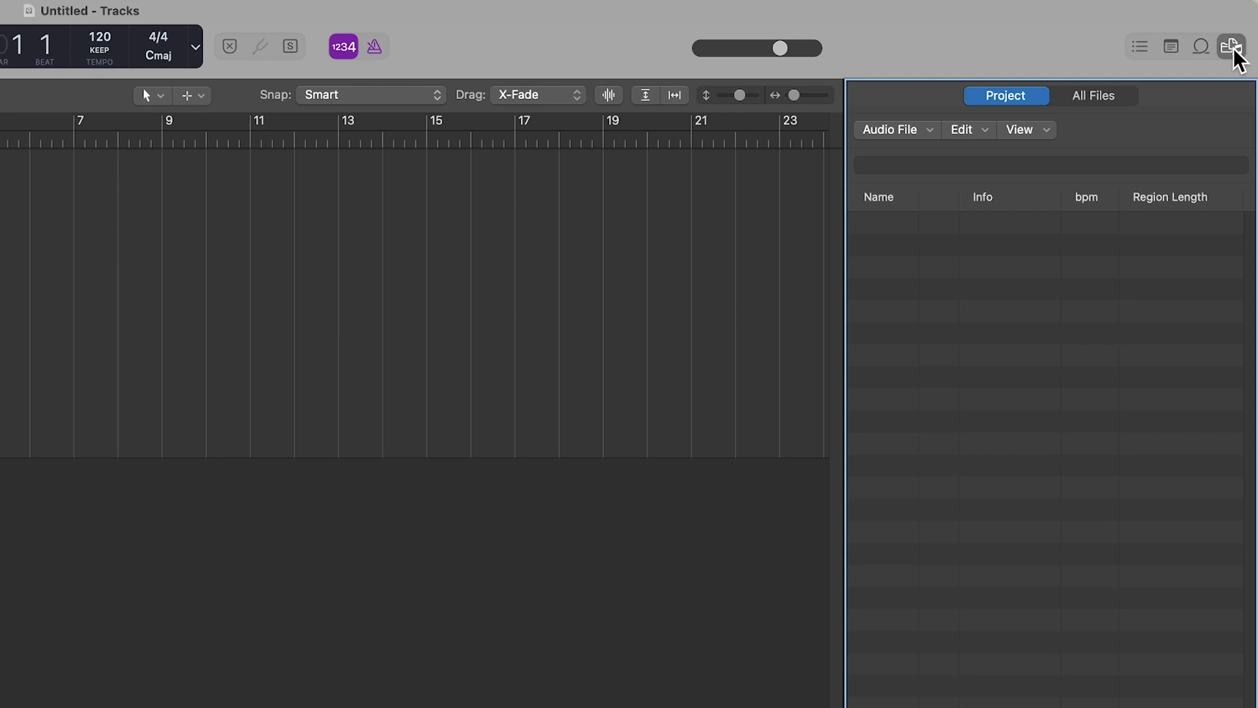
pyautogui.click(1109, 107)
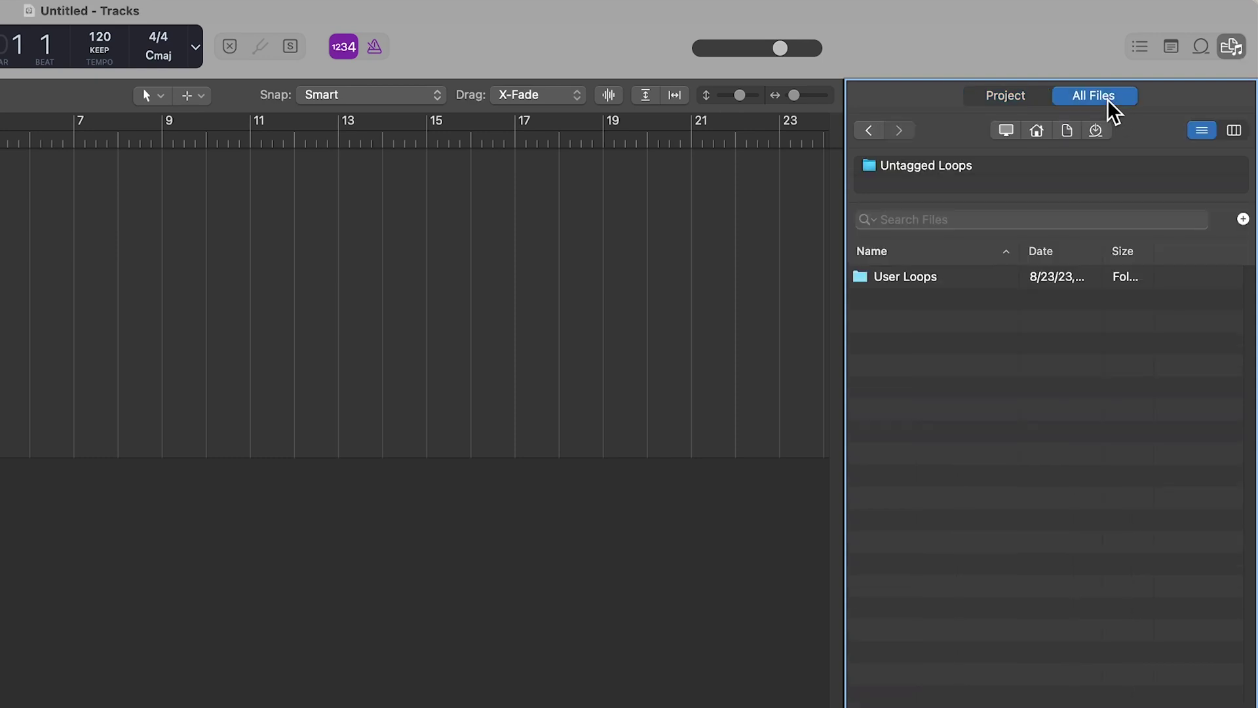
pyautogui.click(1037, 130)
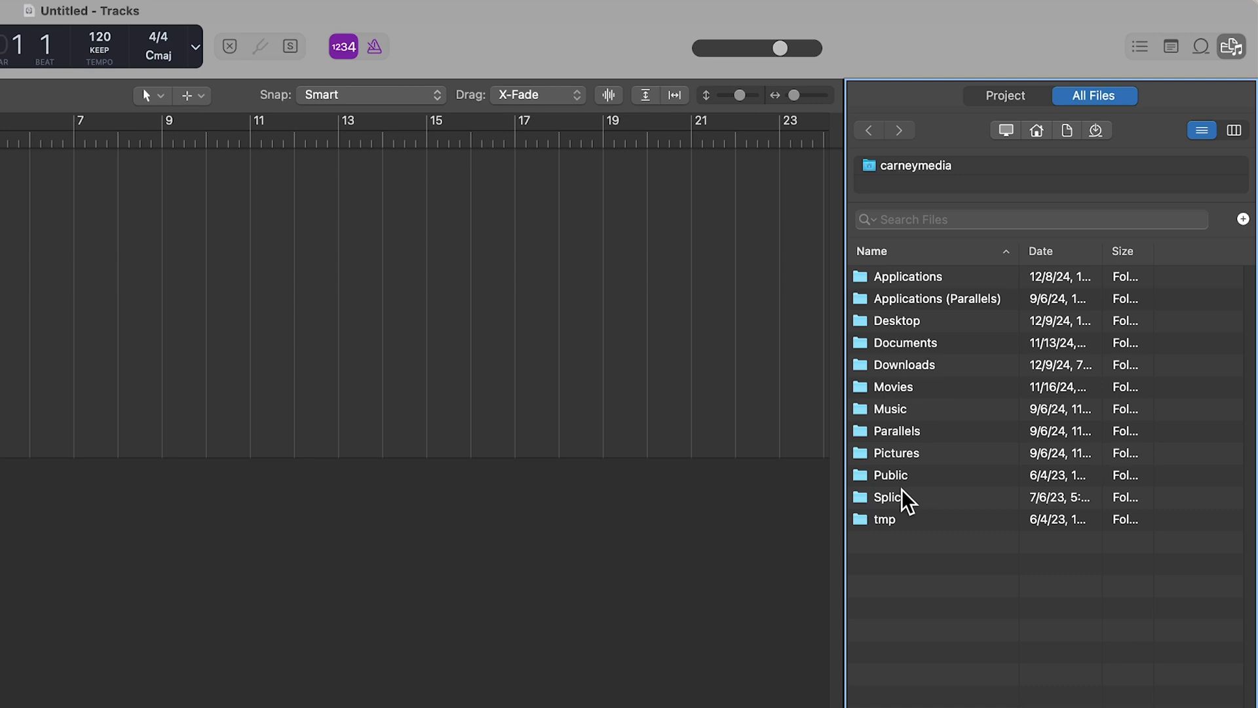
# Navigate to Music > Logic > chord track and select the chord track project file.
pyautogui.doubleClick(905, 410)
pyautogui.doubleClick(910, 452)
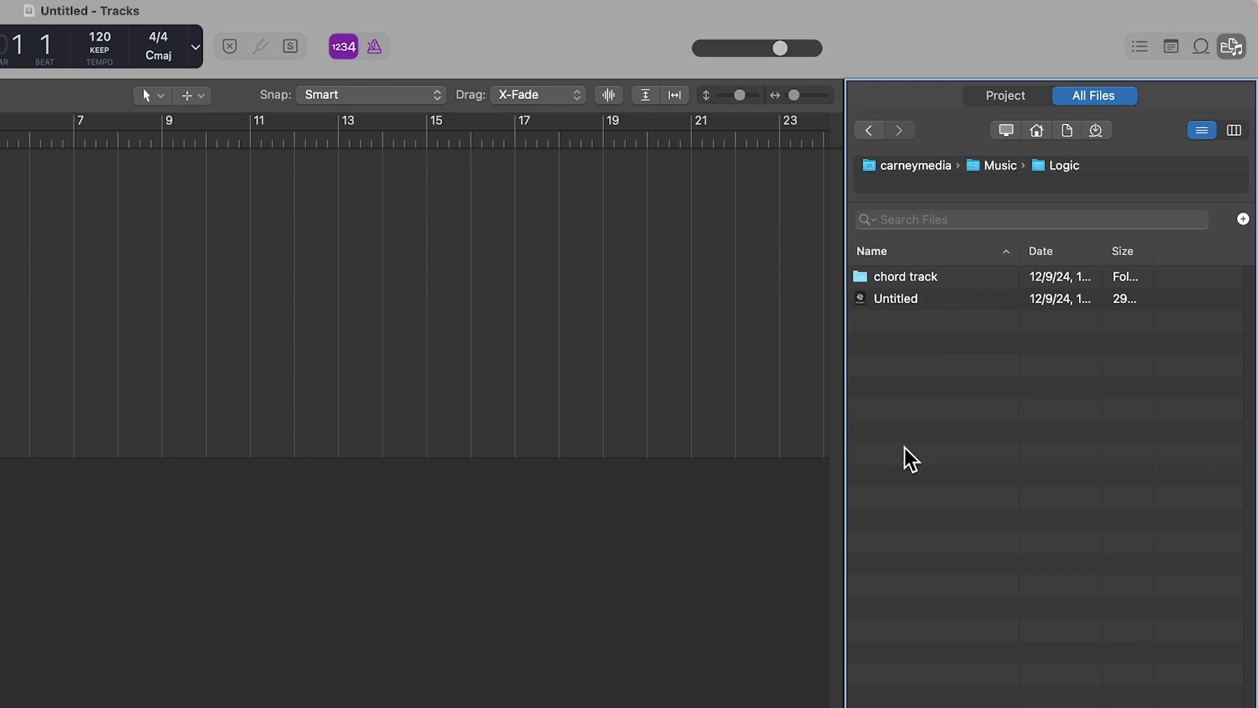
pyautogui.doubleClick(903, 279)
pyautogui.click(957, 302)
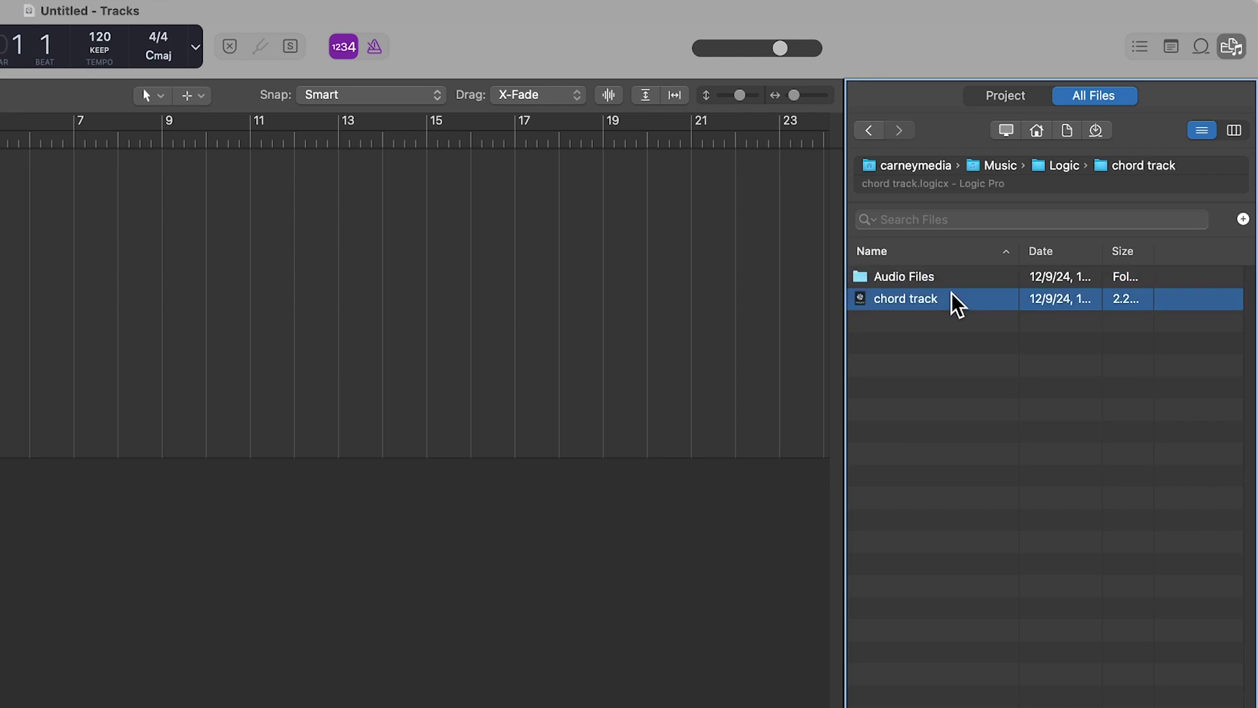
# List the chord track project's tracks in a widened browser and select Marker Track through Project Notes.
pyautogui.doubleClick(956, 303)
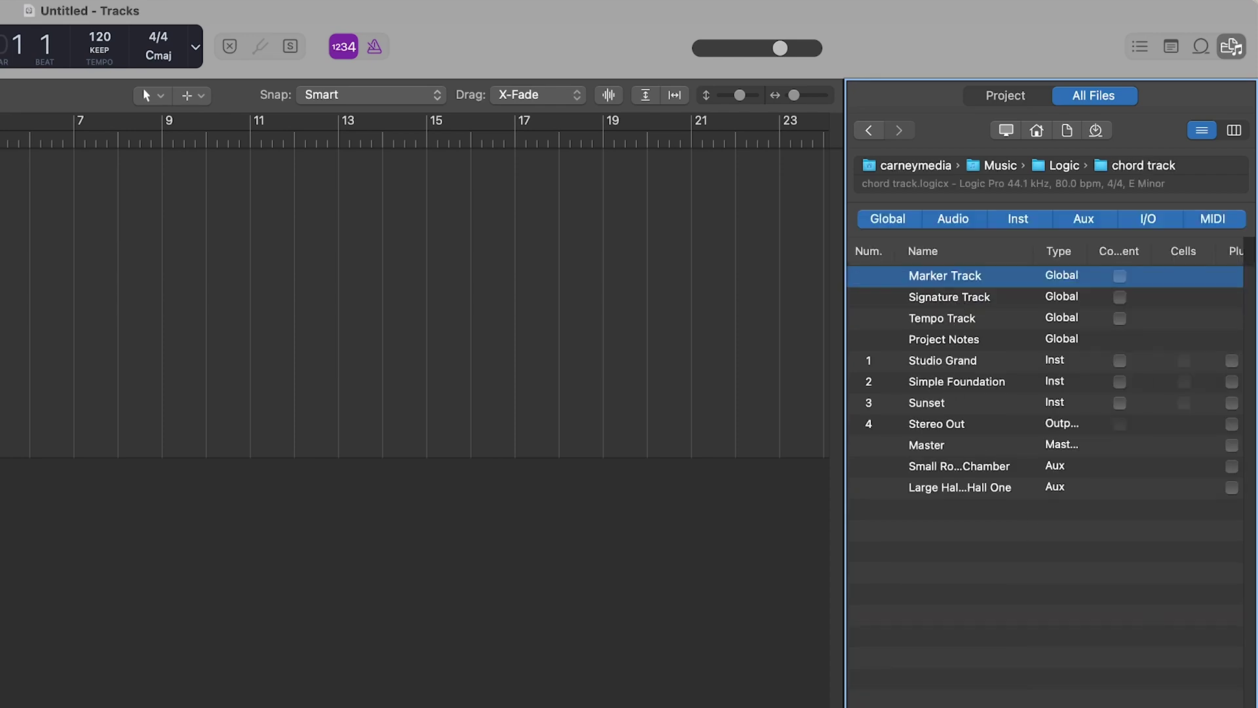
pyautogui.moveTo(844, 356); pyautogui.dragTo(454, 338)
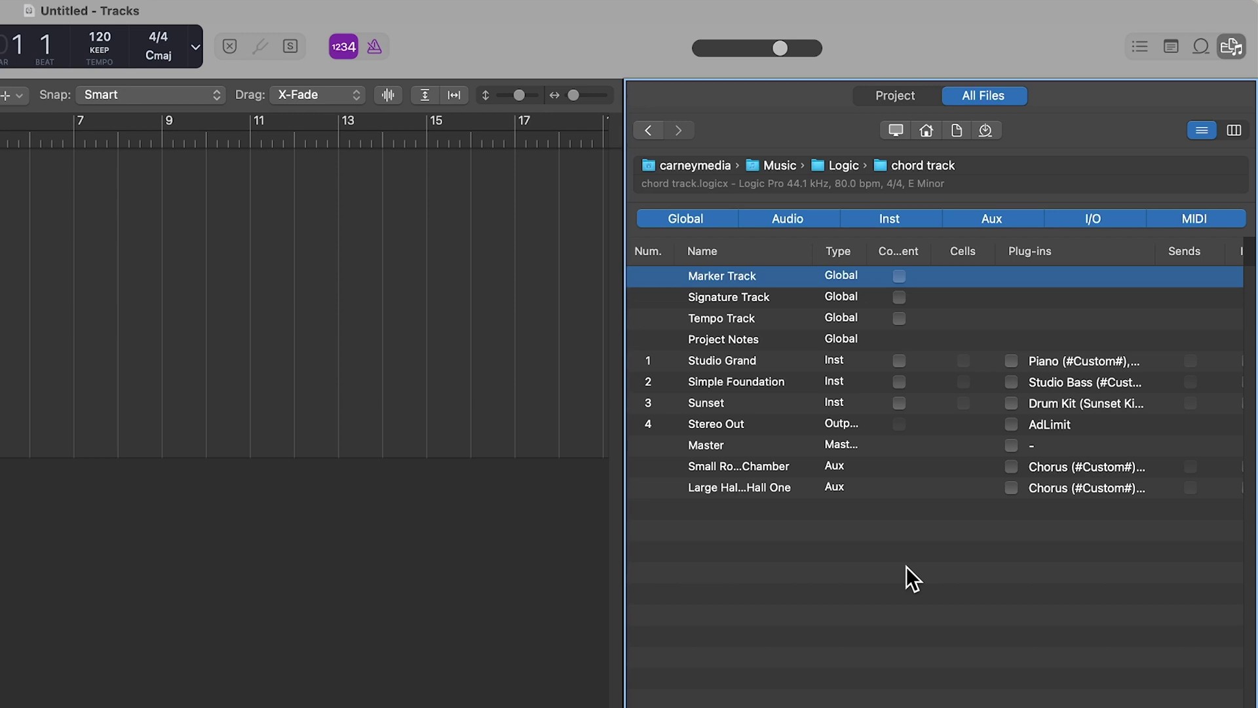
pyautogui.click(684, 217)
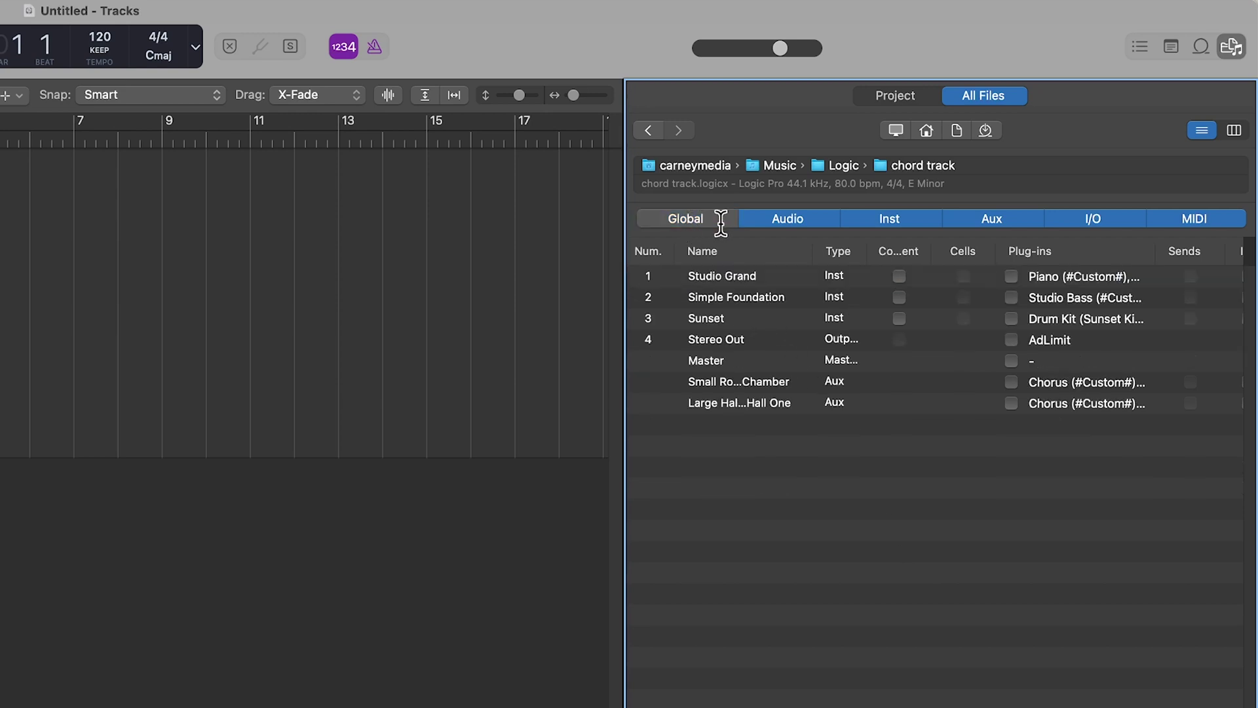
pyautogui.click(693, 220)
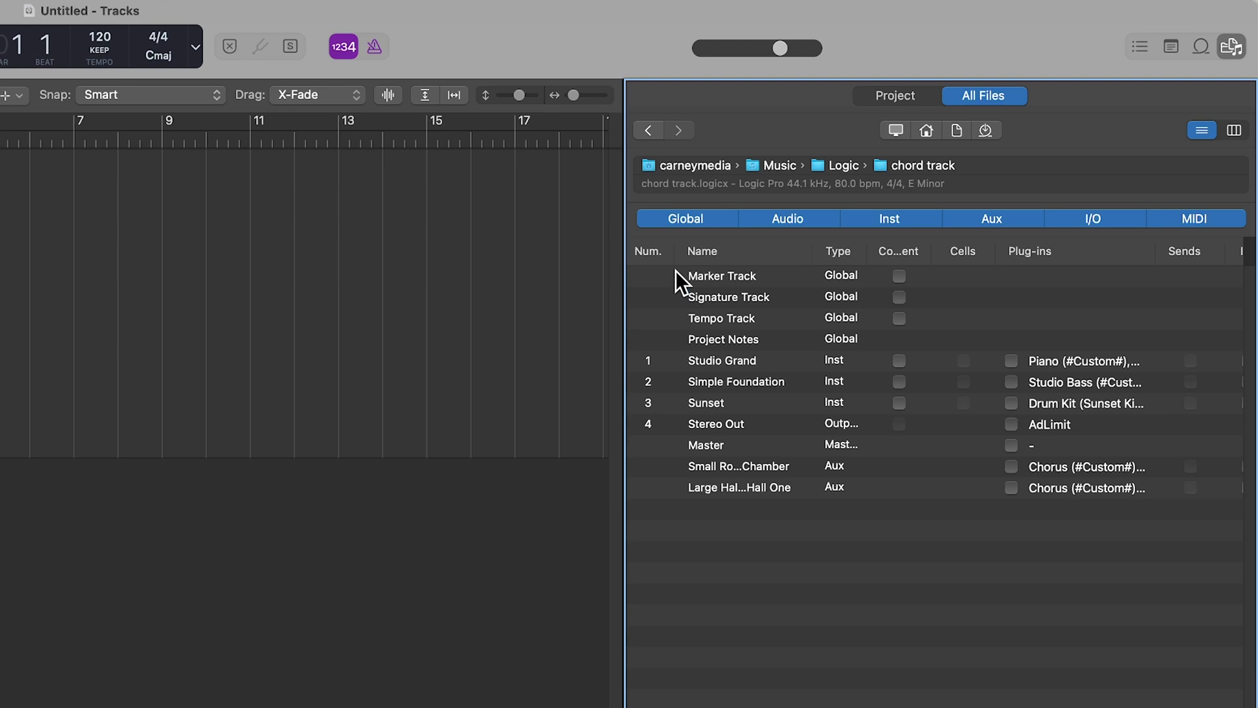
pyautogui.click(761, 274)
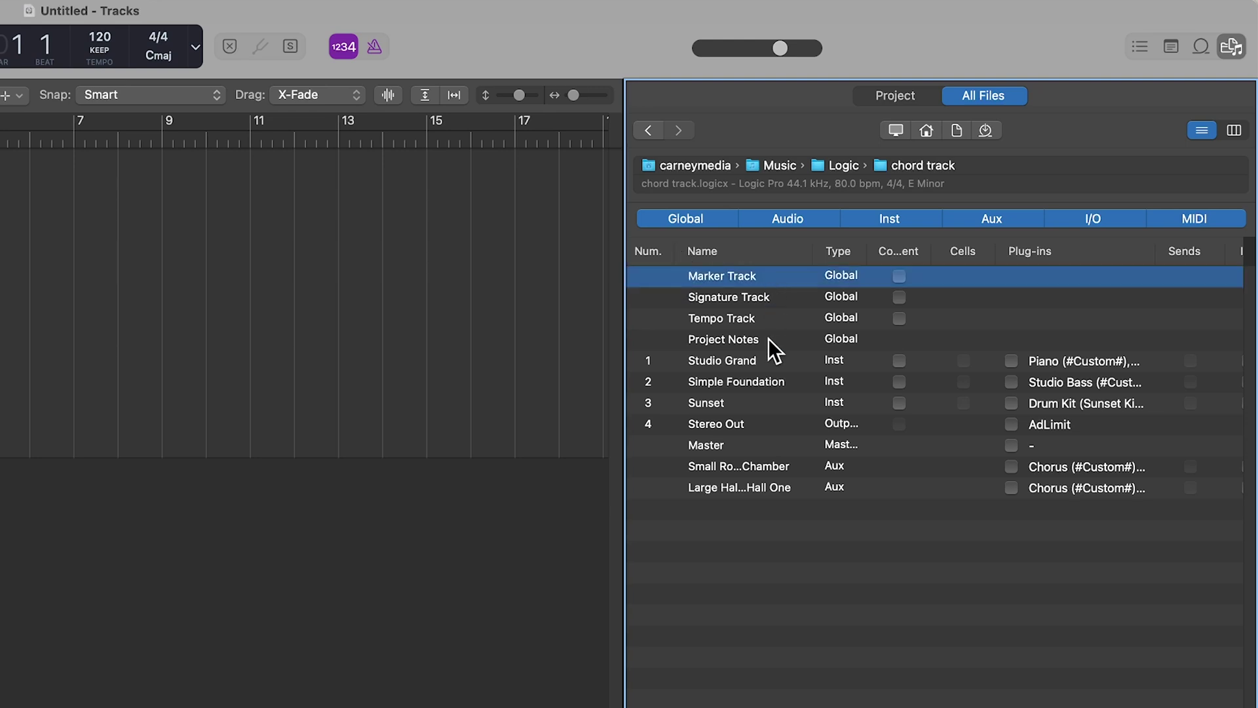
pyautogui.keyDown('shift'); pyautogui.click(768, 338); pyautogui.keyUp('shift')
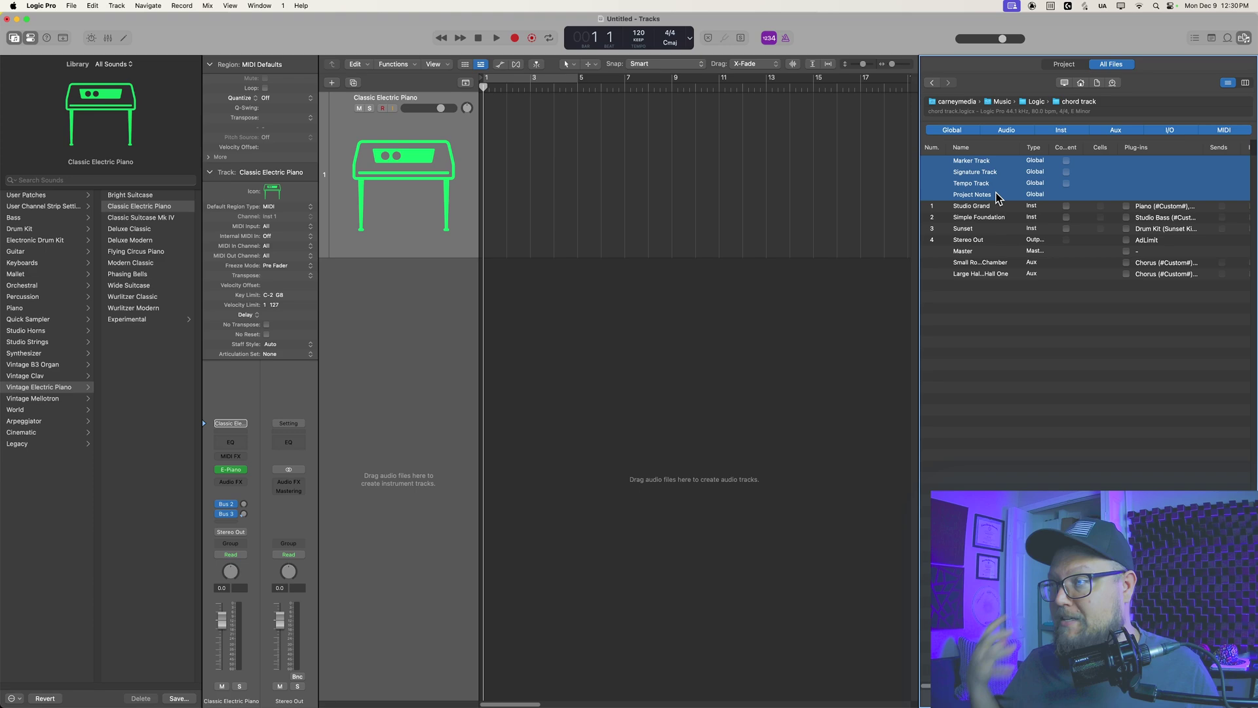
pyautogui.click(806, 124)
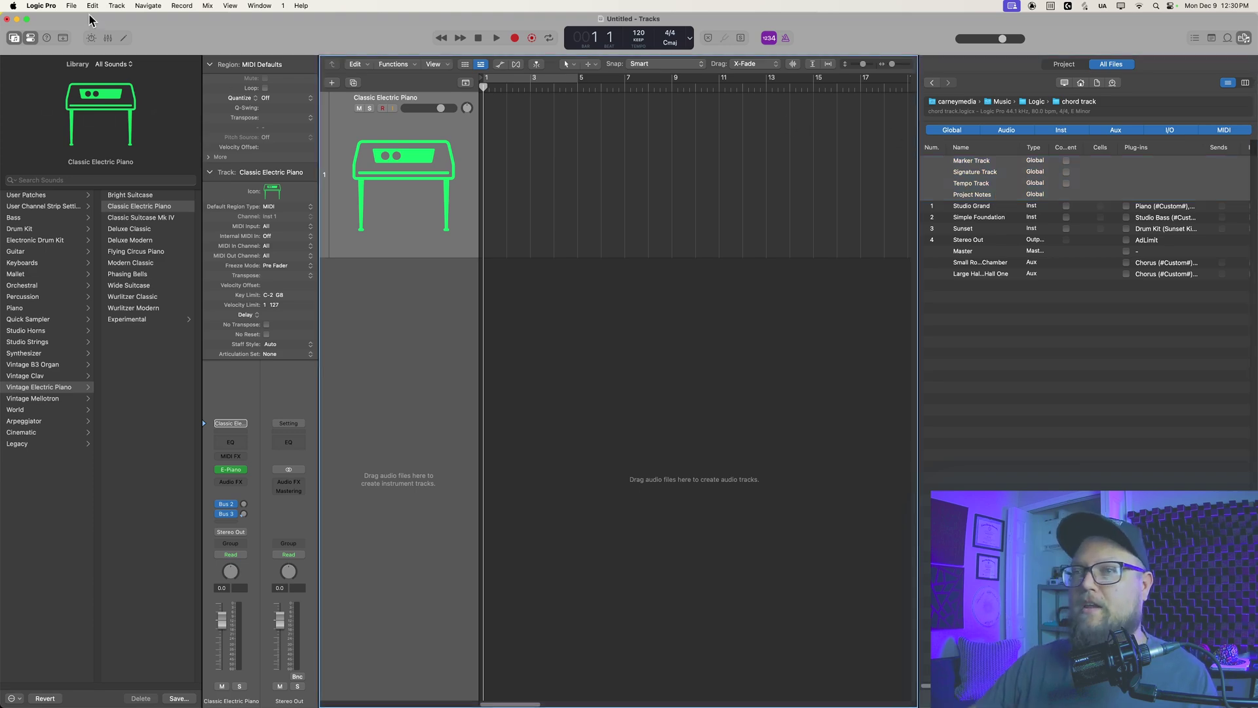
# Close the untitled project without saving and mute all three tracks.
pyautogui.click(7, 19)
pyautogui.click(629, 269)
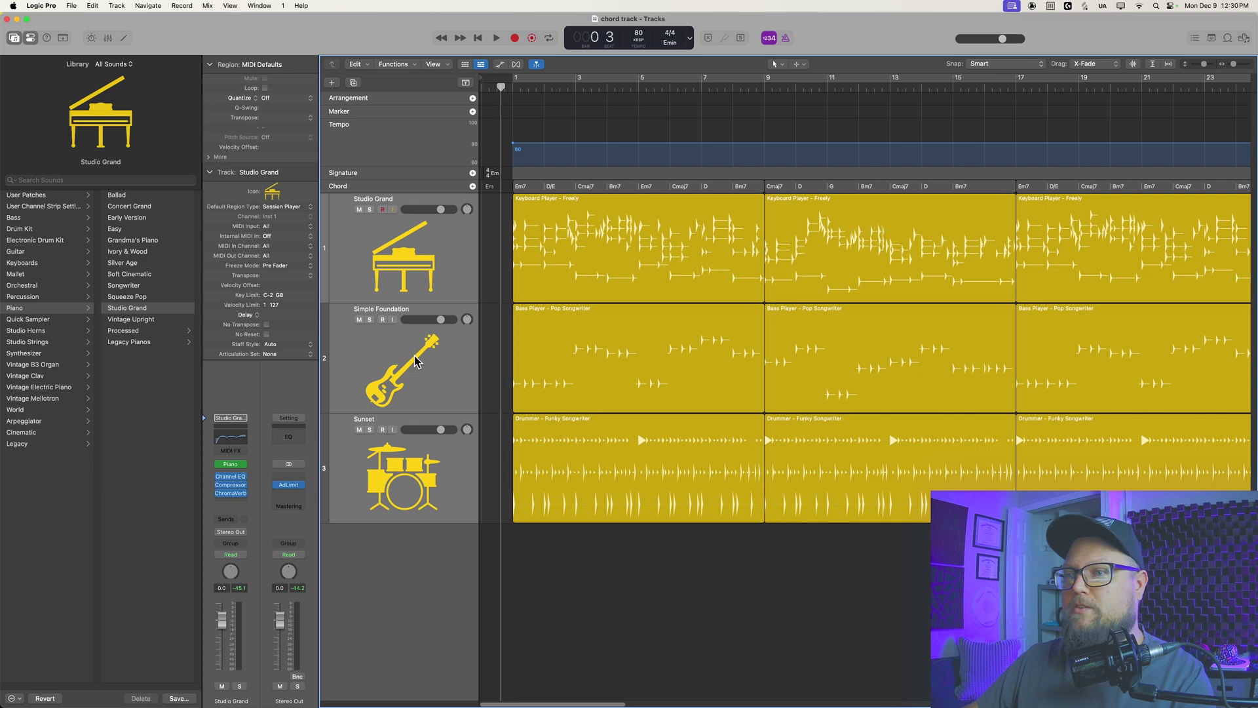
pyautogui.moveTo(359, 210); pyautogui.dragTo(359, 430)
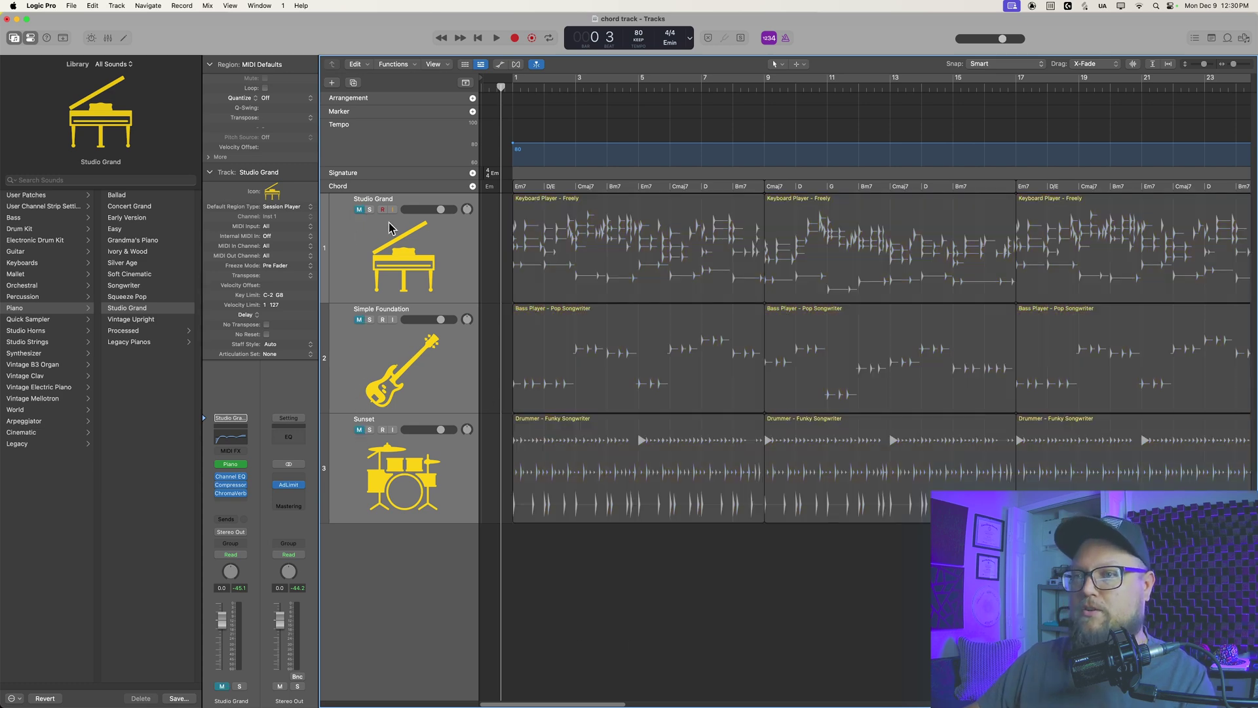
# Add an empty-channel-strip instrument track named CHORDS, then select the chords on the chord track.
pyautogui.press('alt+super+n')
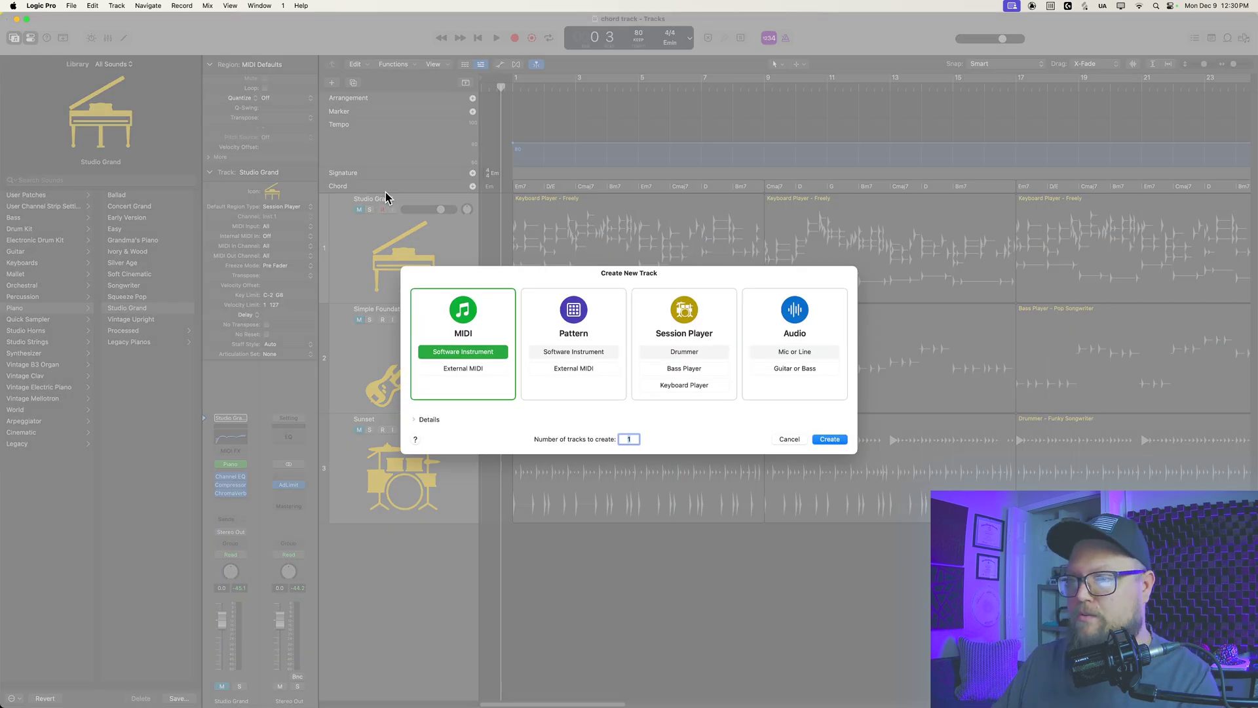
pyautogui.click(415, 420)
pyautogui.click(452, 388)
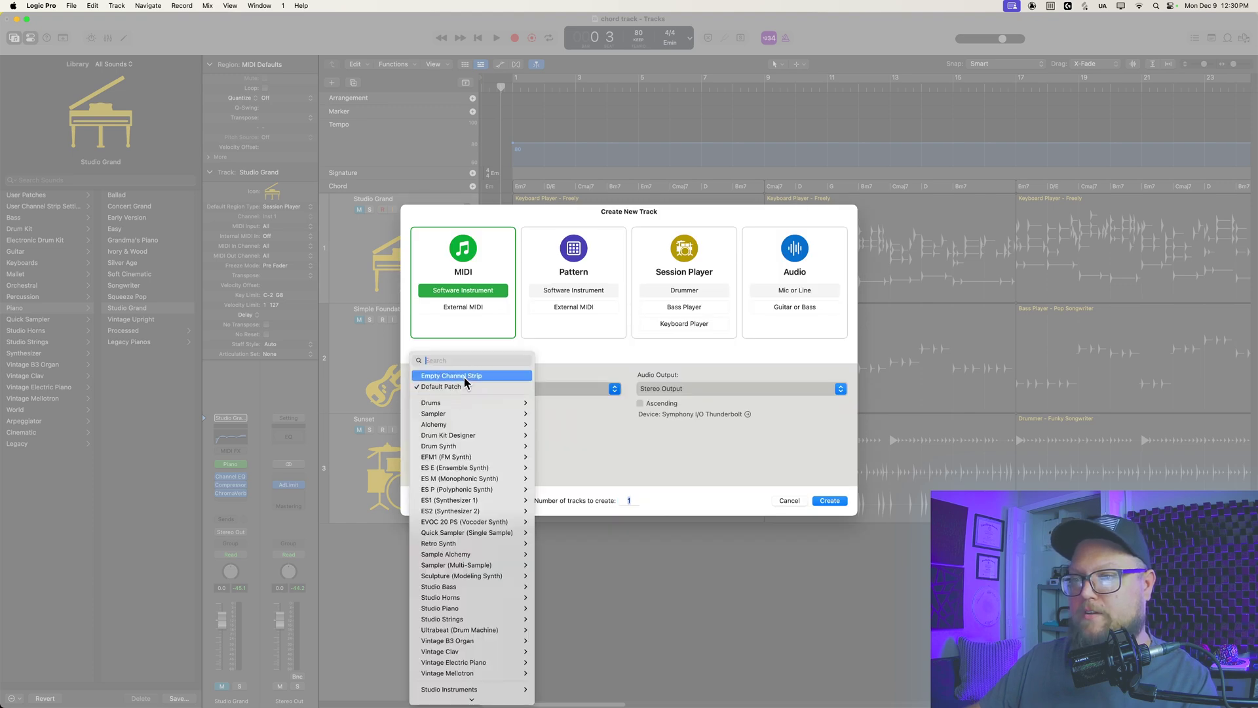
pyautogui.click(464, 376)
pyautogui.press('Return')
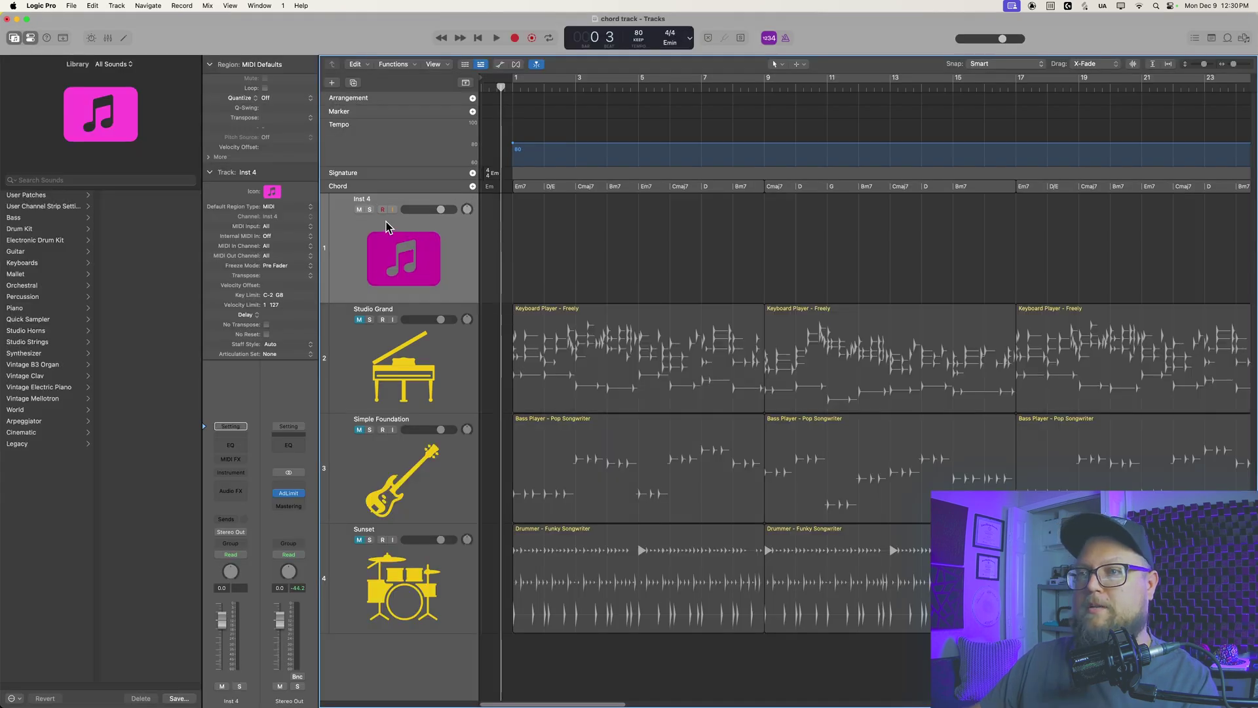
pyautogui.write('CHORDS')
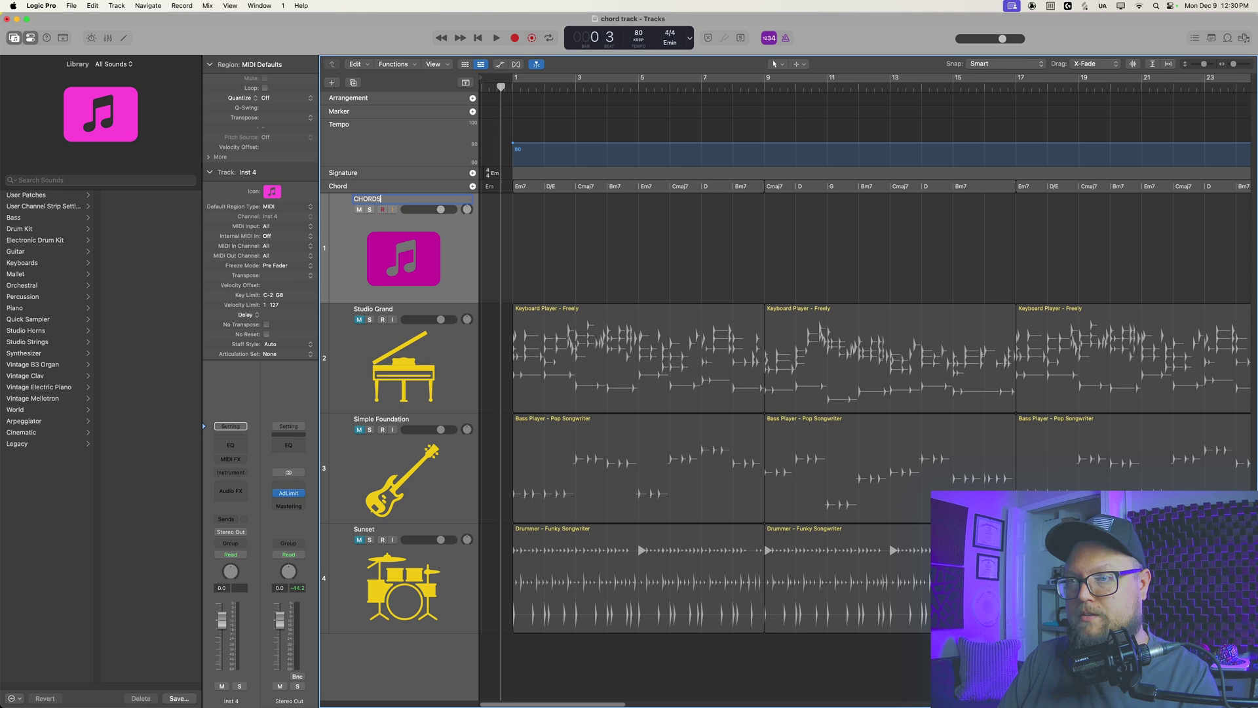
pyautogui.click(392, 187)
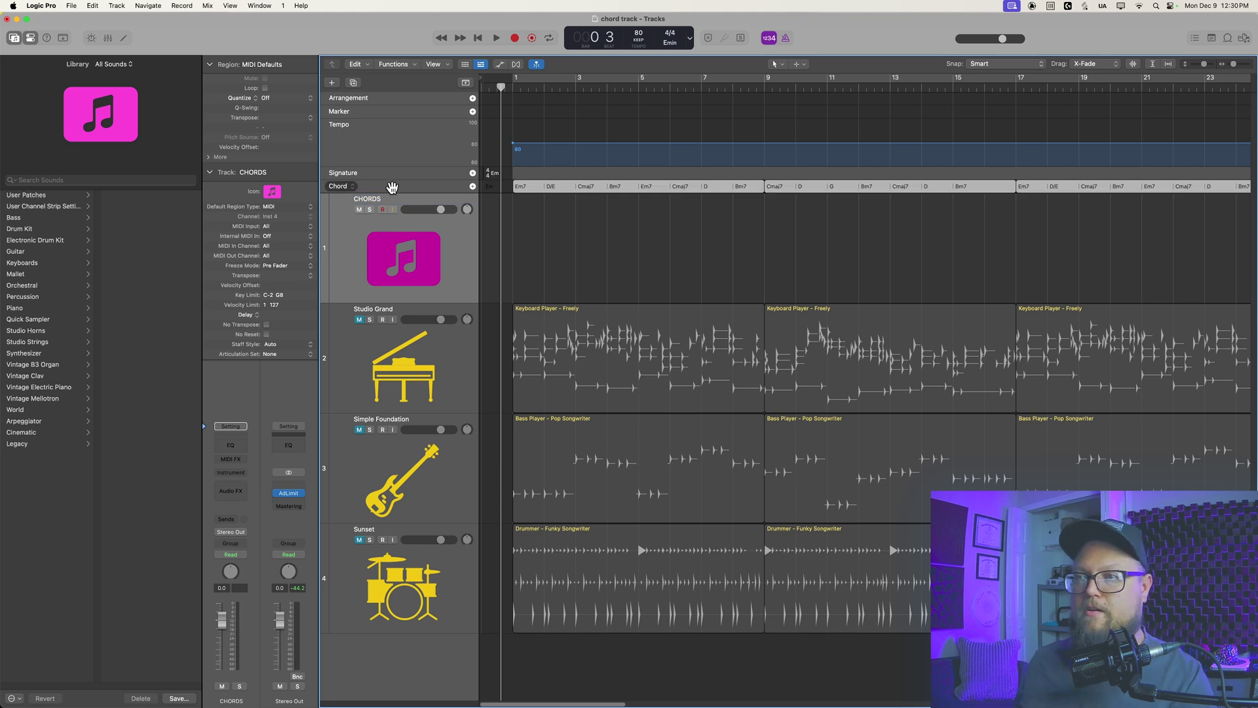
pyautogui.hscroll(4, 663, 253)
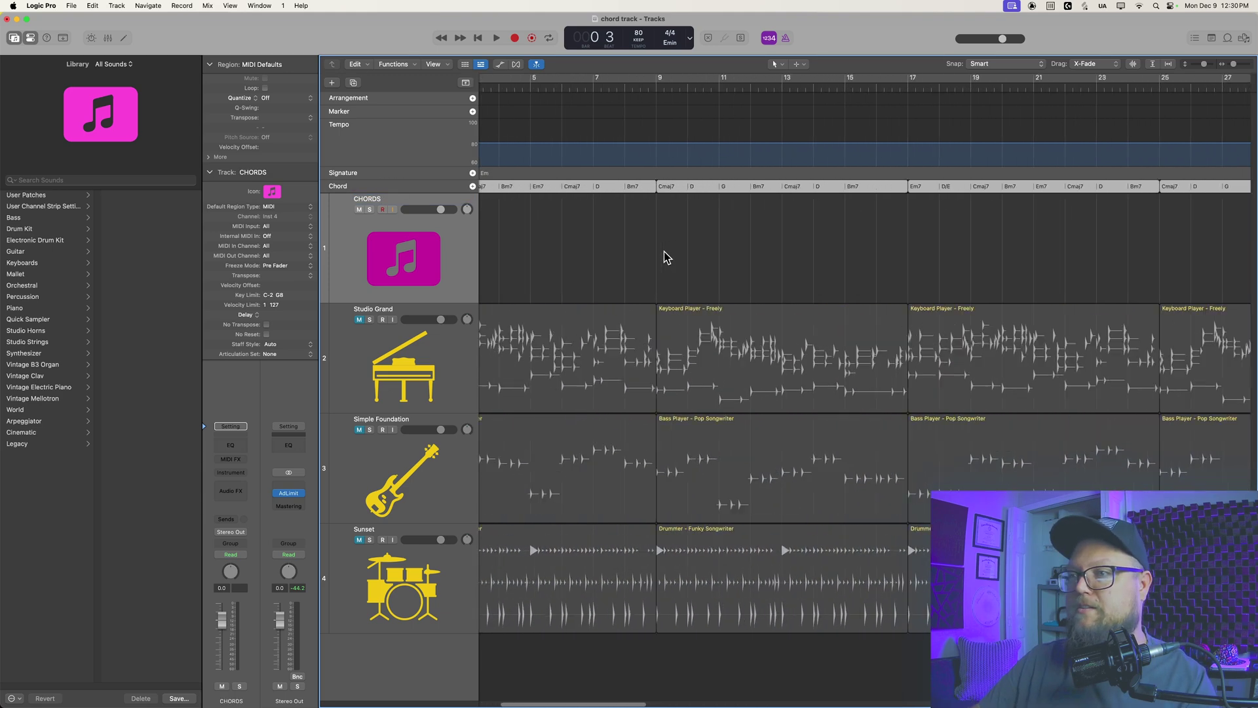
pyautogui.hscroll(-5, 663, 250)
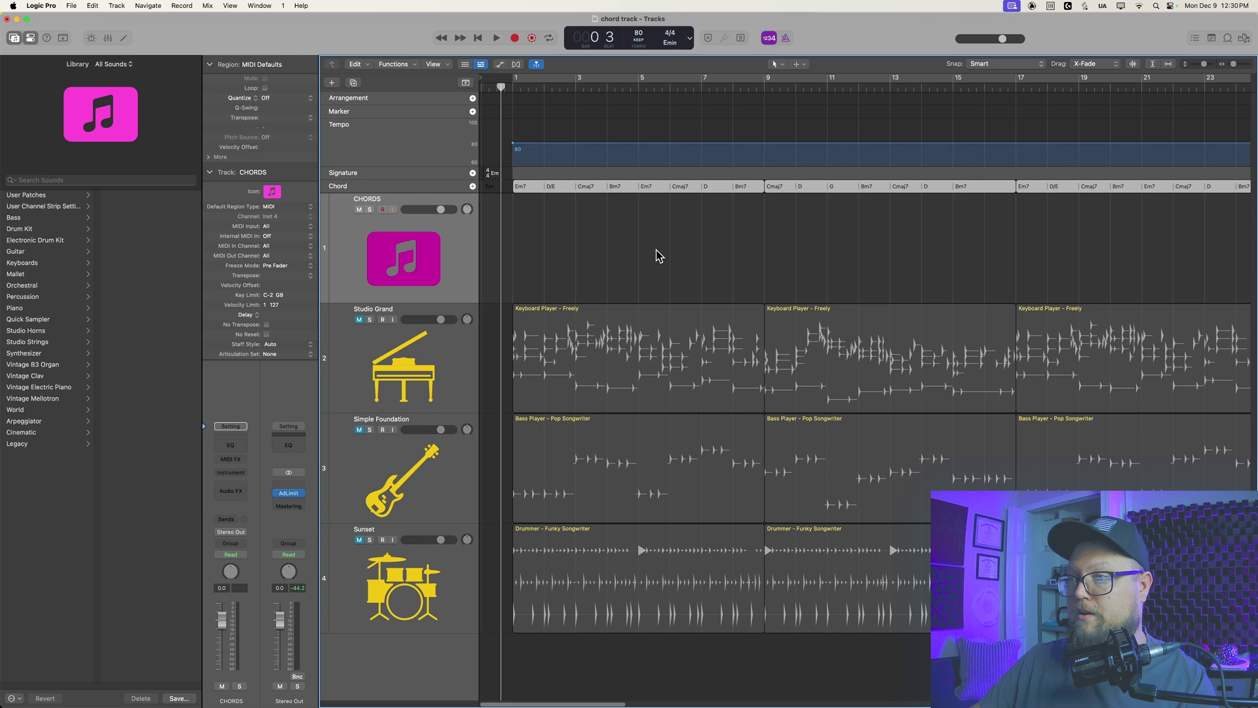
# Drag the chord track's regions onto the CHORDS lane as three MIDI regions and check them.
pyautogui.moveTo(532, 191); pyautogui.dragTo(532, 221)
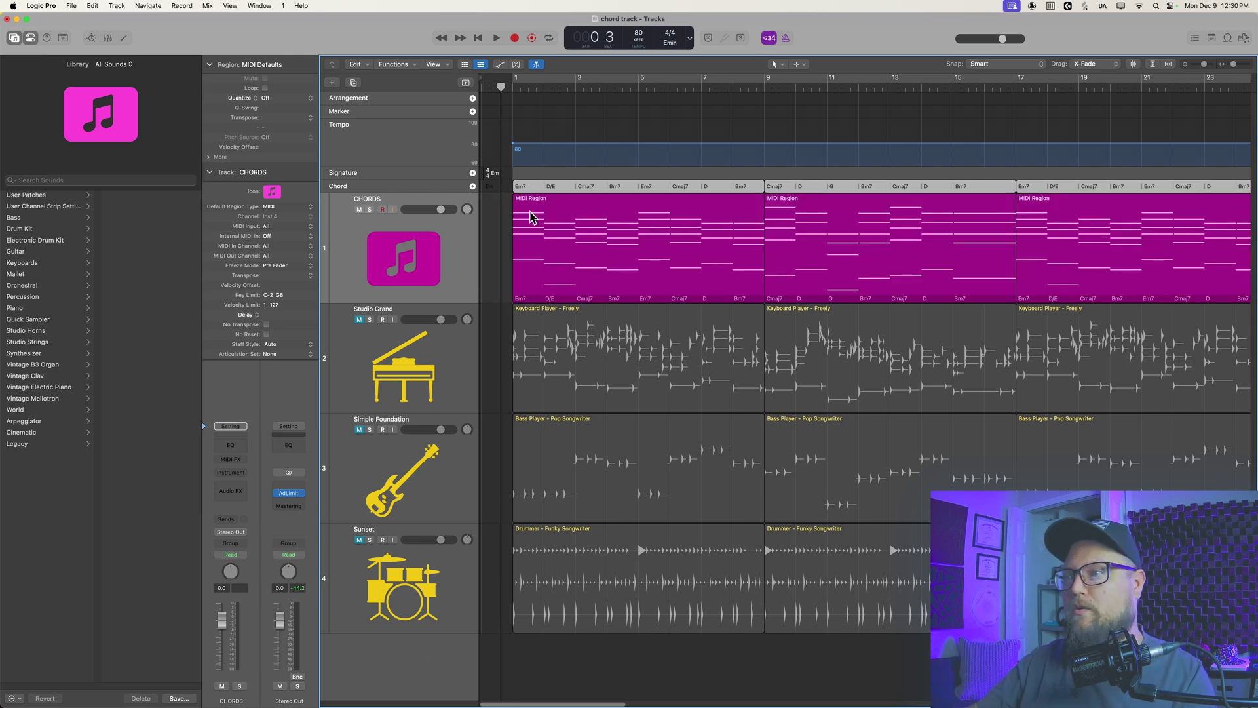
pyautogui.click(548, 190)
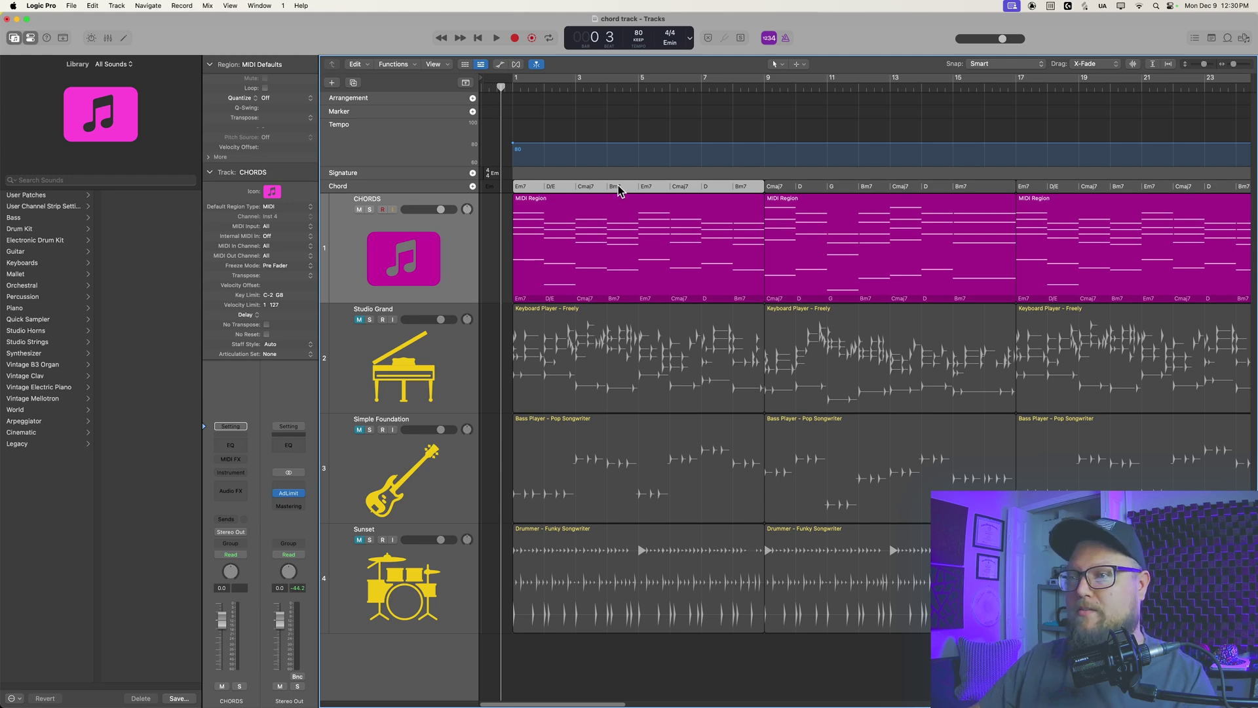
pyautogui.click(602, 251)
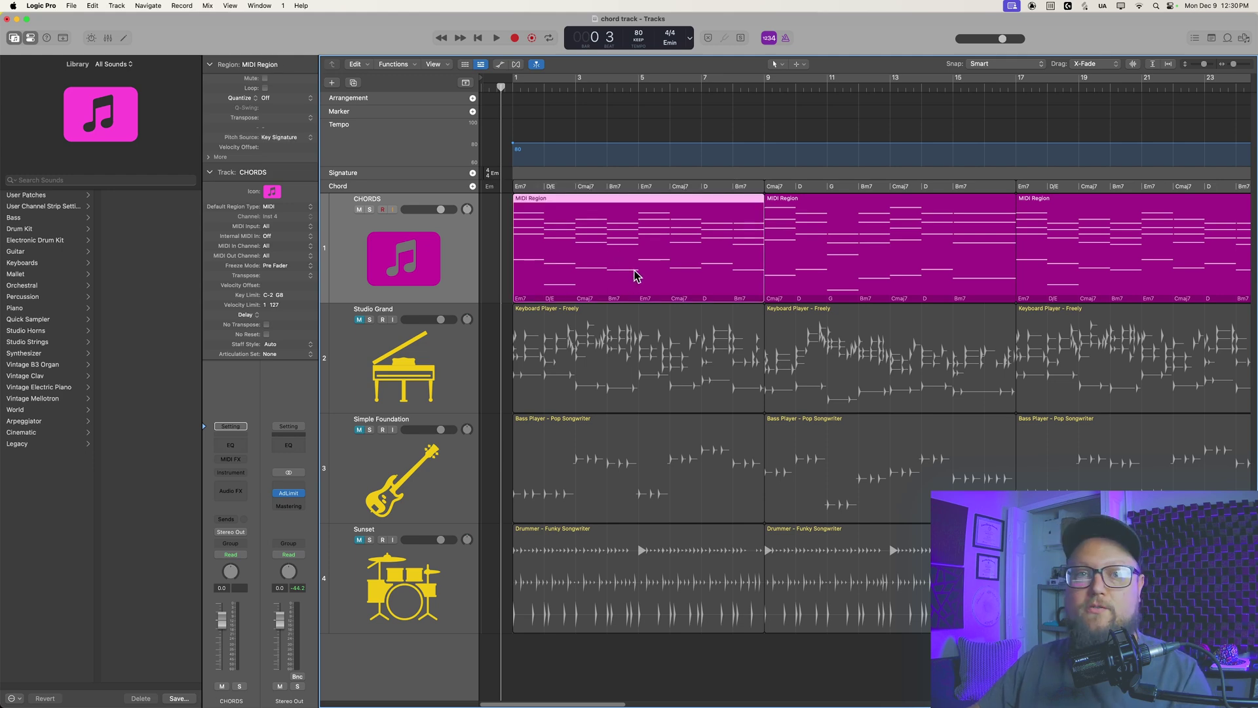
pyautogui.moveTo(500, 244); pyautogui.dragTo(1132, 239)
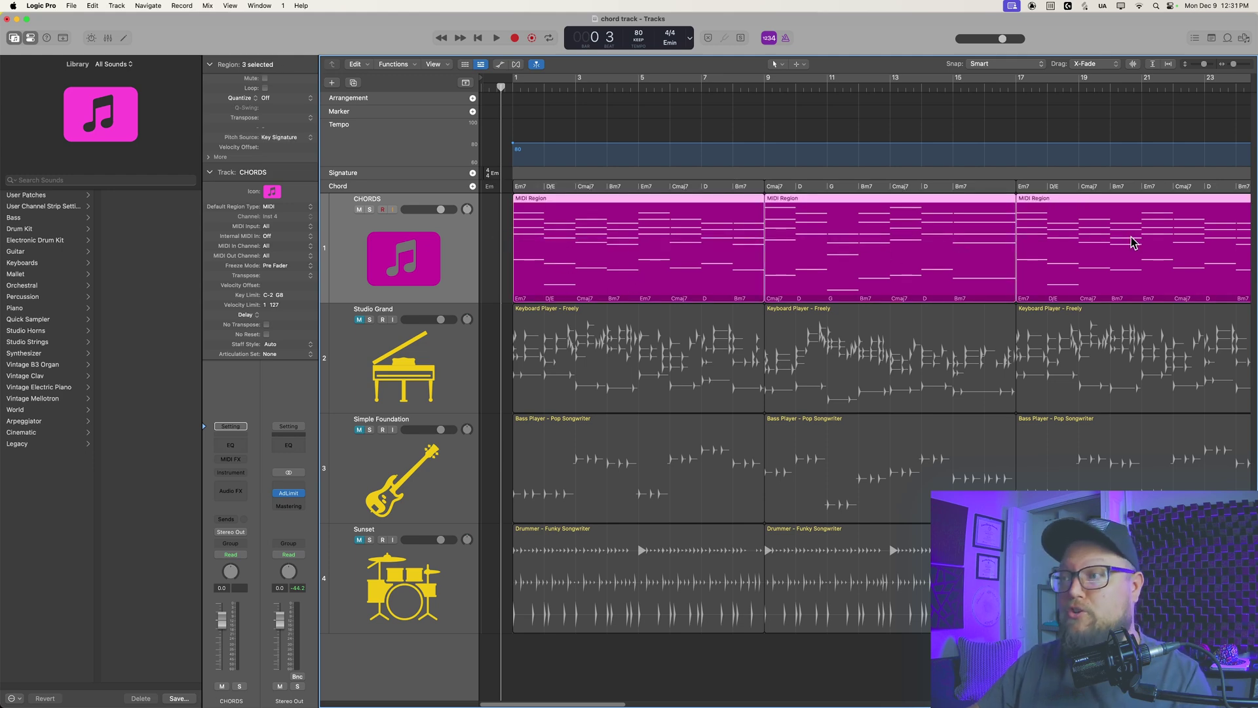
pyautogui.click(498, 217)
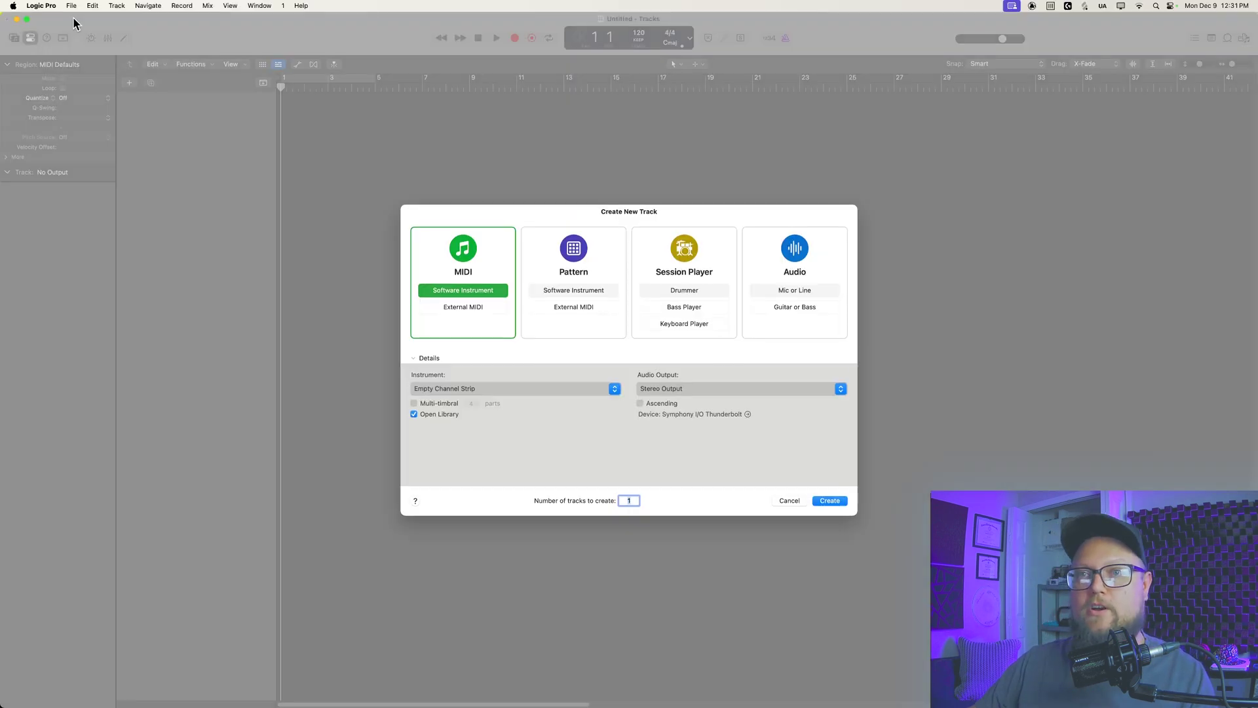
# Create a default software instrument track and browse to Home > Music > Logic.
pyautogui.press('Return')
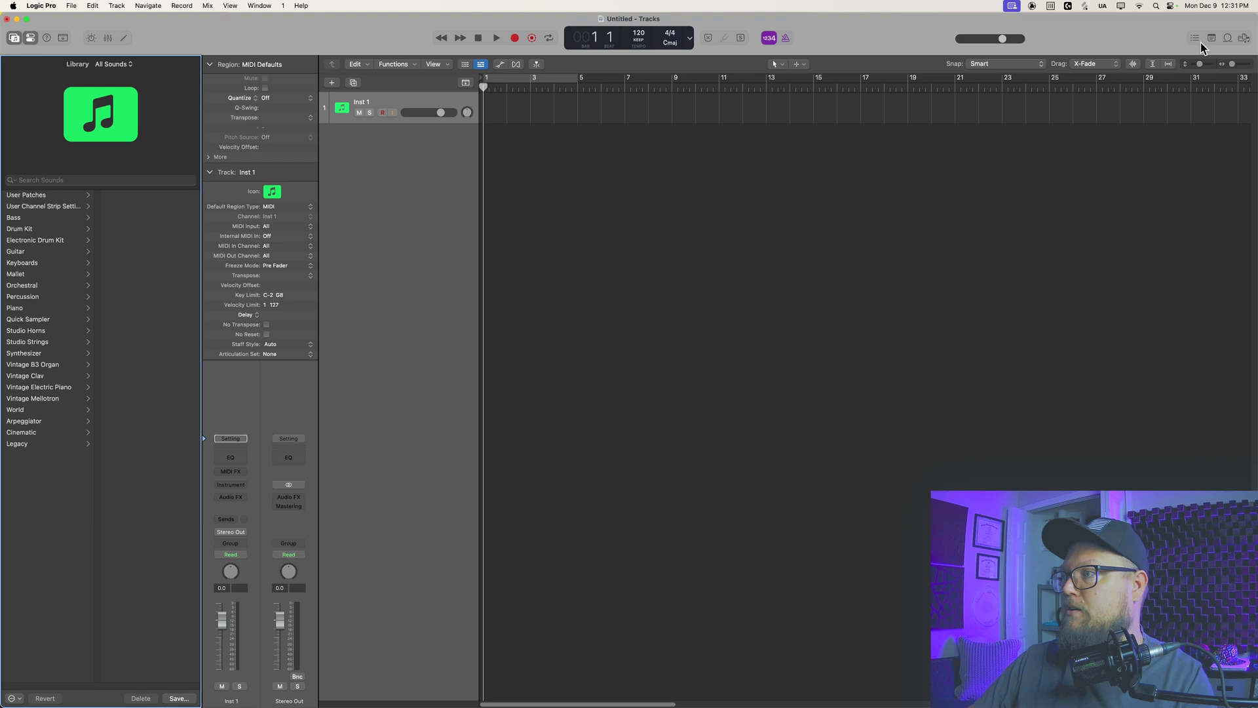
pyautogui.click(1245, 38)
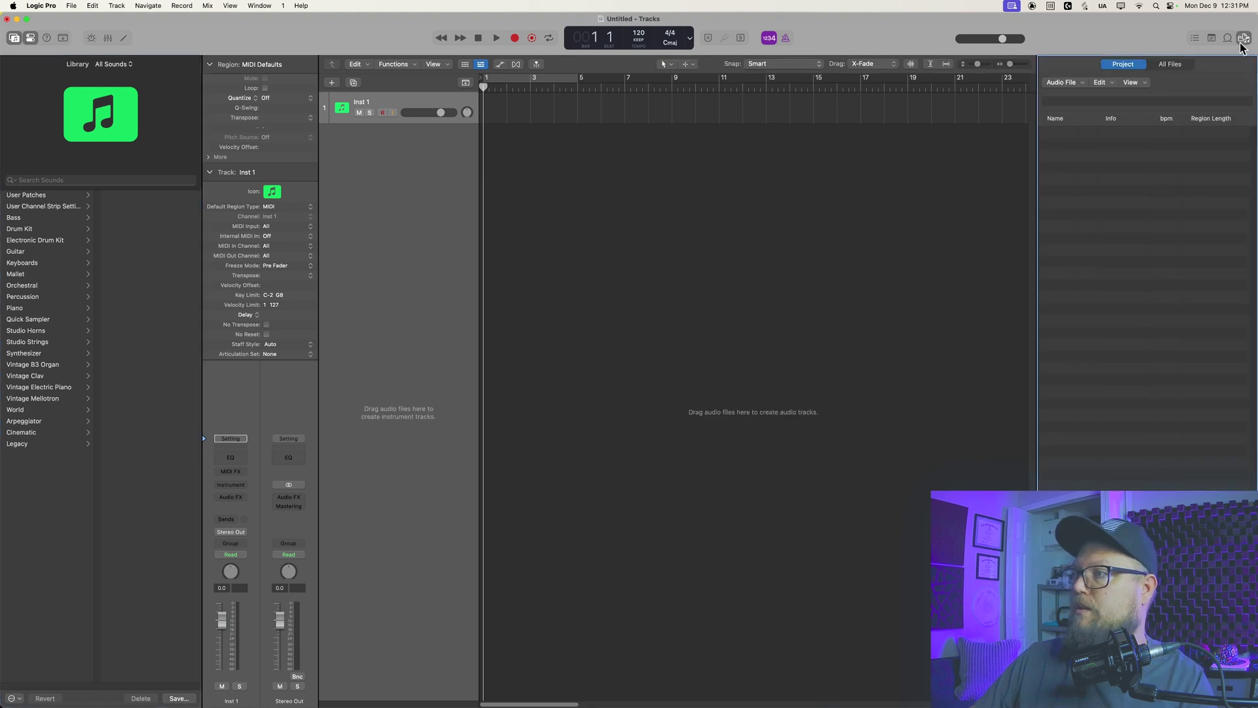
pyautogui.click(1174, 63)
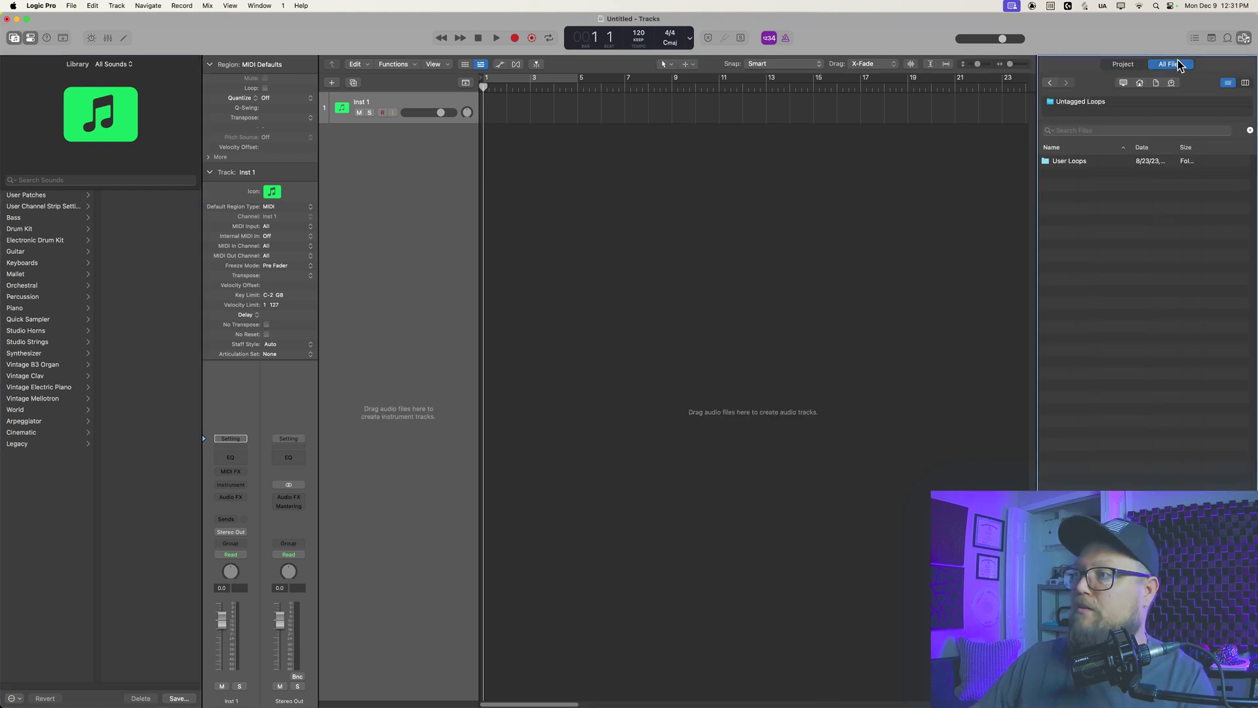
pyautogui.click(1141, 83)
pyautogui.doubleClick(1076, 231)
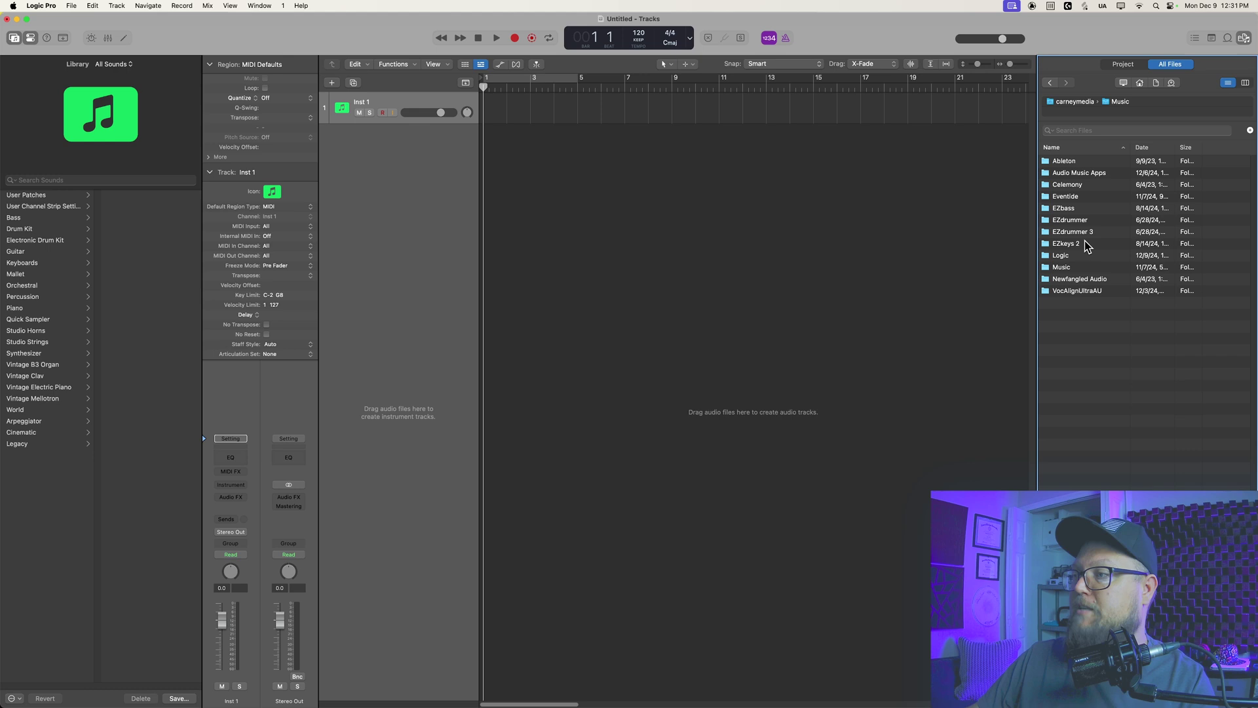
pyautogui.doubleClick(1076, 256)
# Open the chord track project and import the CHORDS track with its regions.
pyautogui.doubleClick(1070, 161)
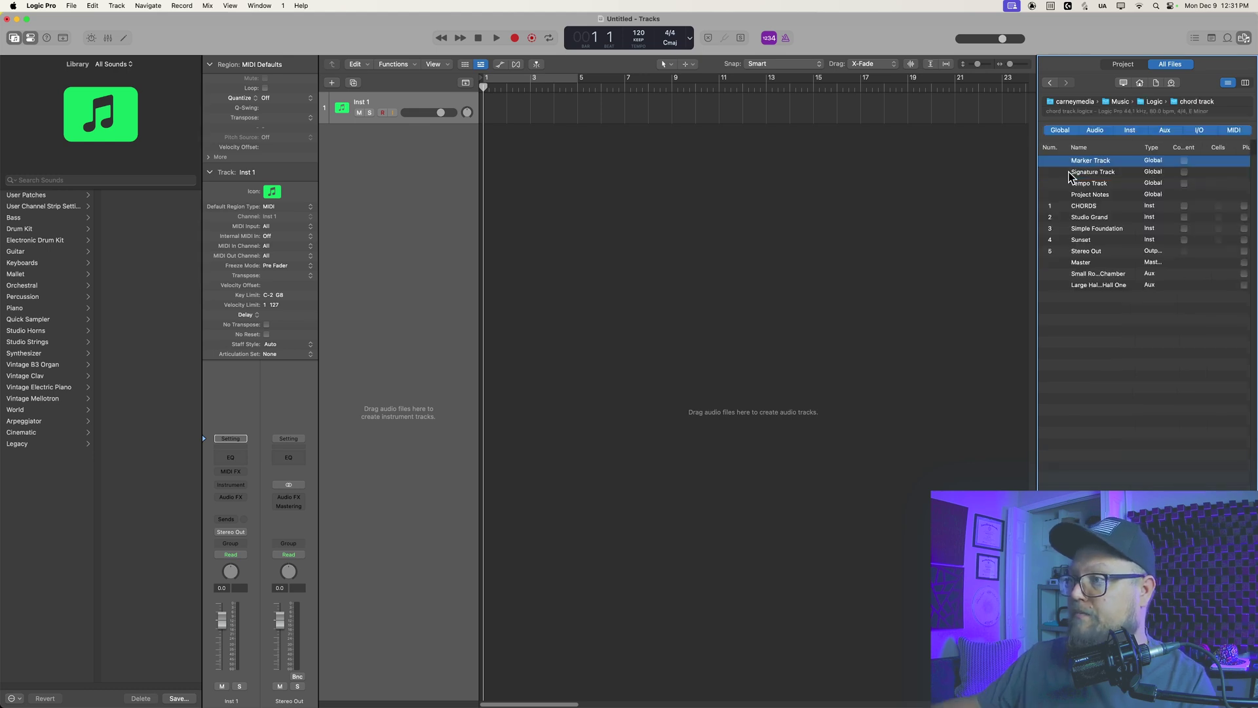
pyautogui.moveTo(1038, 164); pyautogui.dragTo(858, 166)
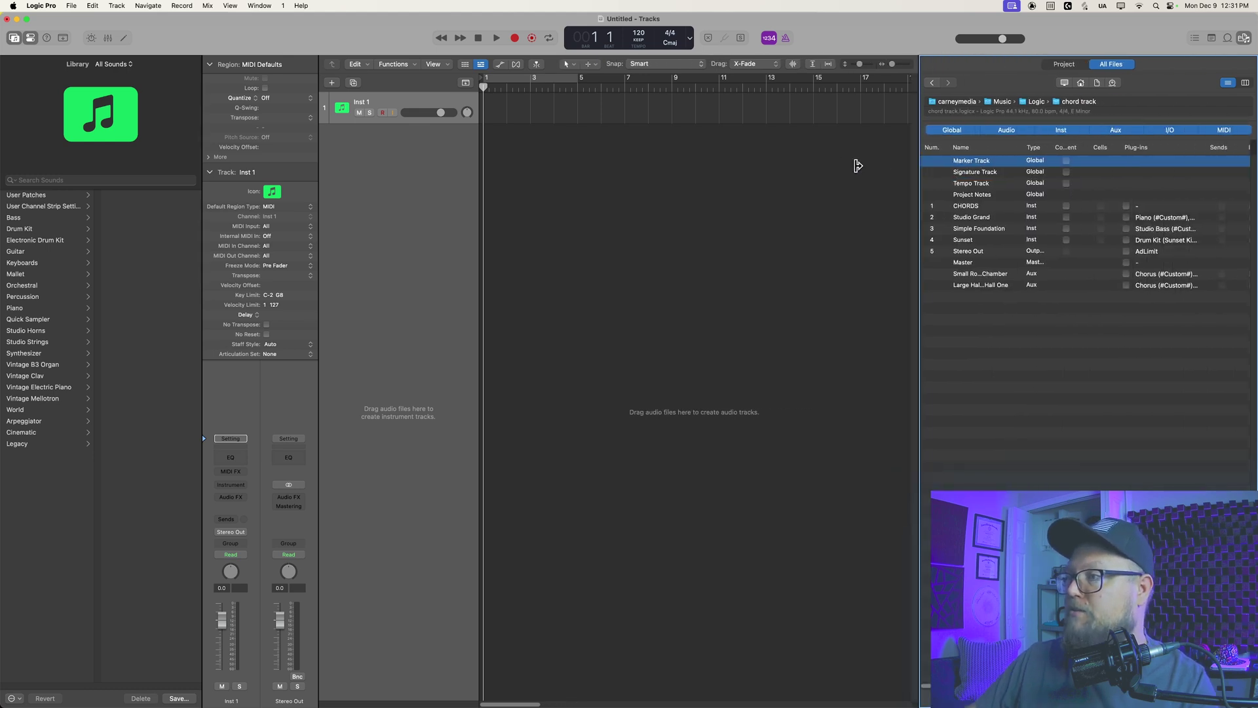
pyautogui.click(988, 207)
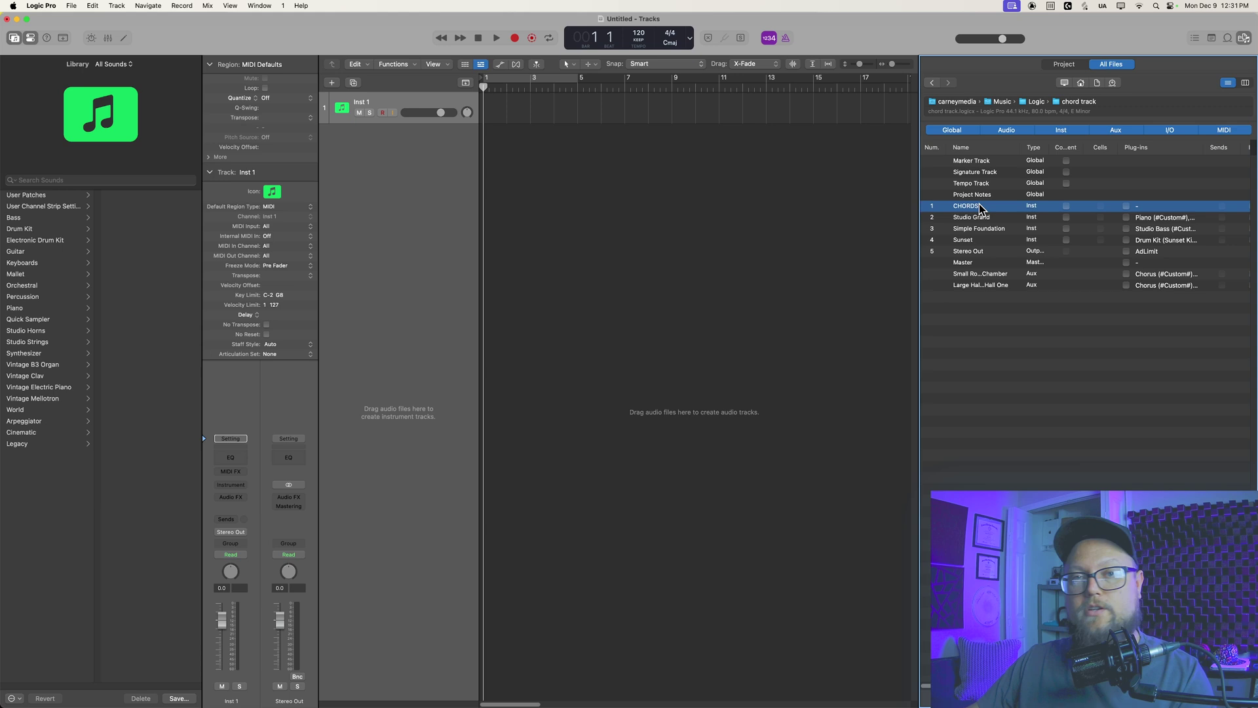
pyautogui.click(1066, 207)
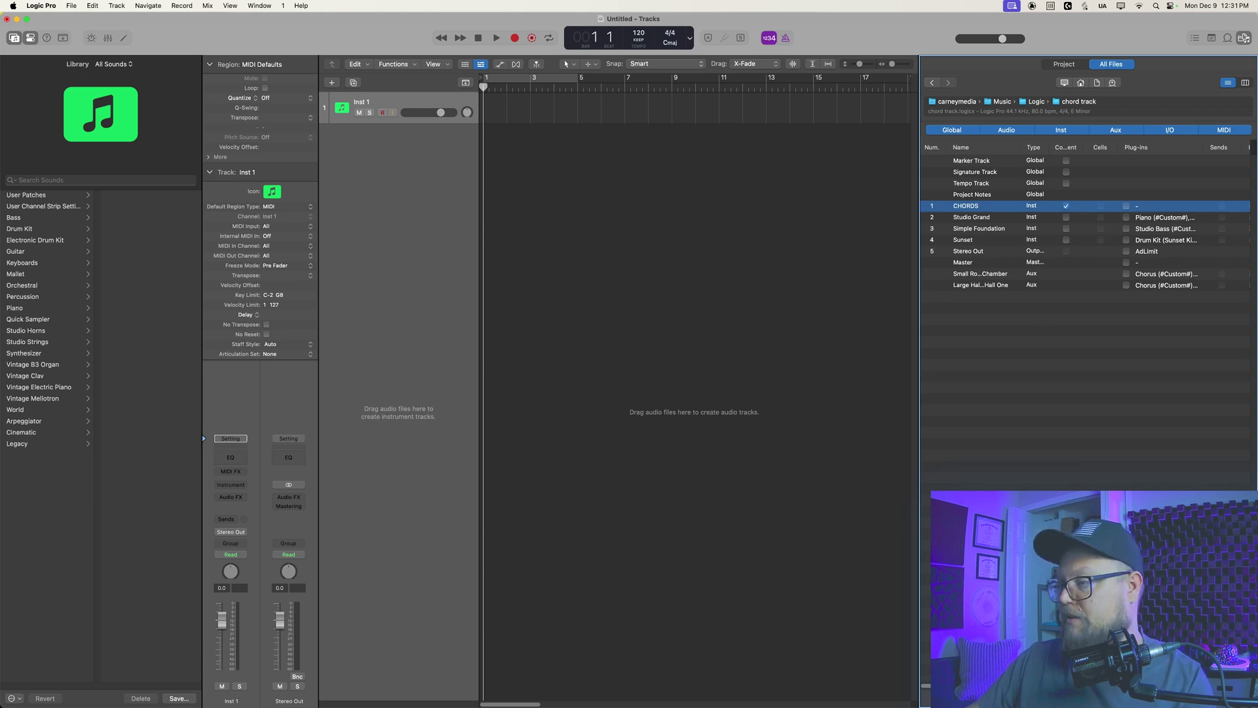
pyautogui.click(1218, 696)
# Delete the empty Inst 1 track, show taller global tracks, and select the four CHORDS regions.
pyautogui.click(577, 258)
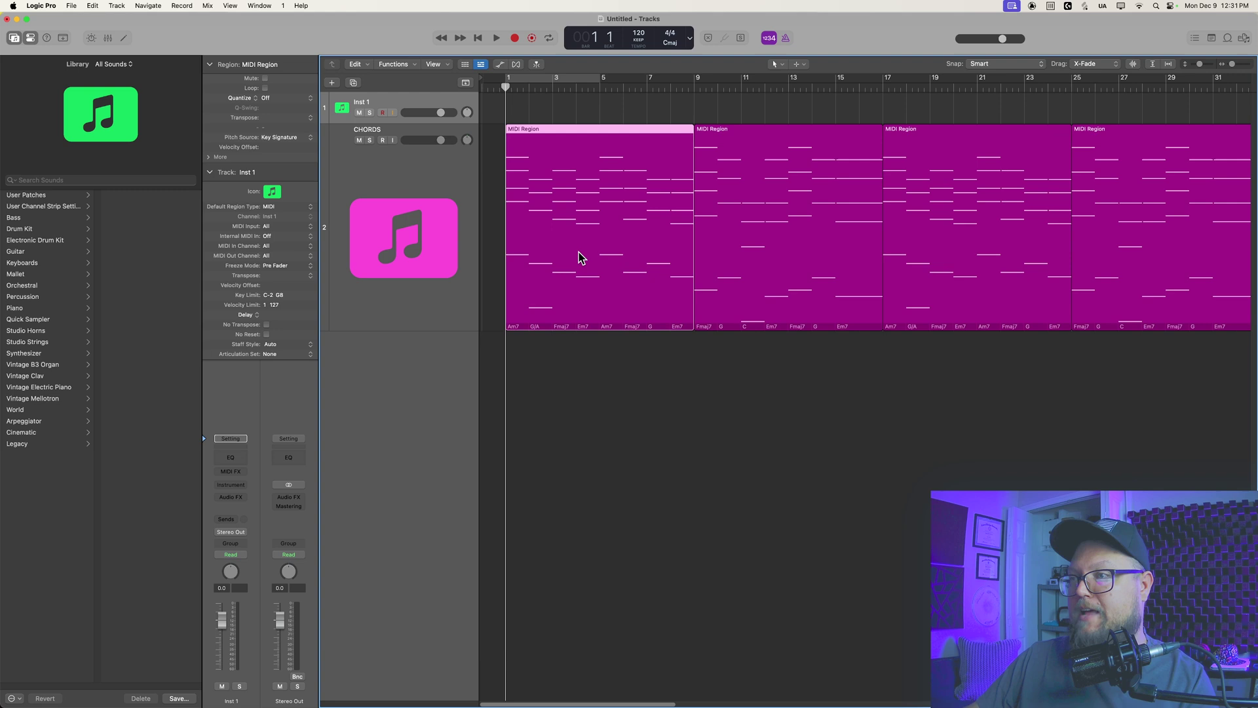
pyautogui.hscroll(-1, 736, 397)
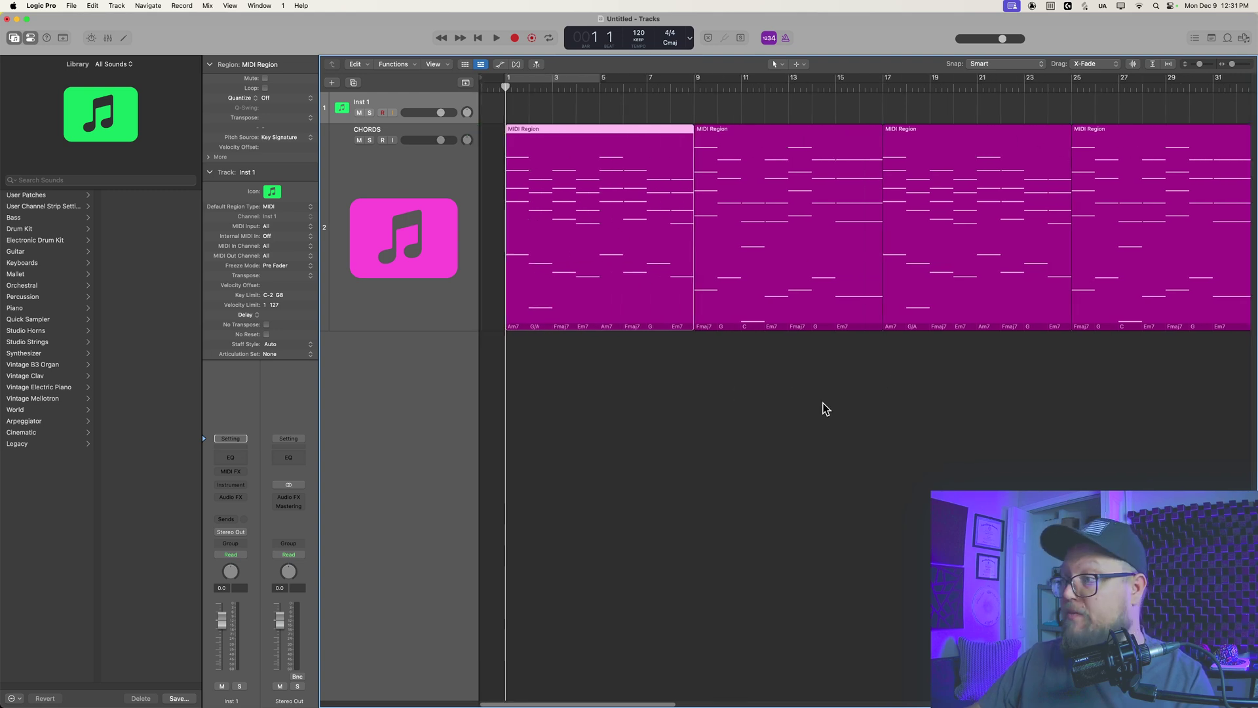
pyautogui.press('super+BackSpace')
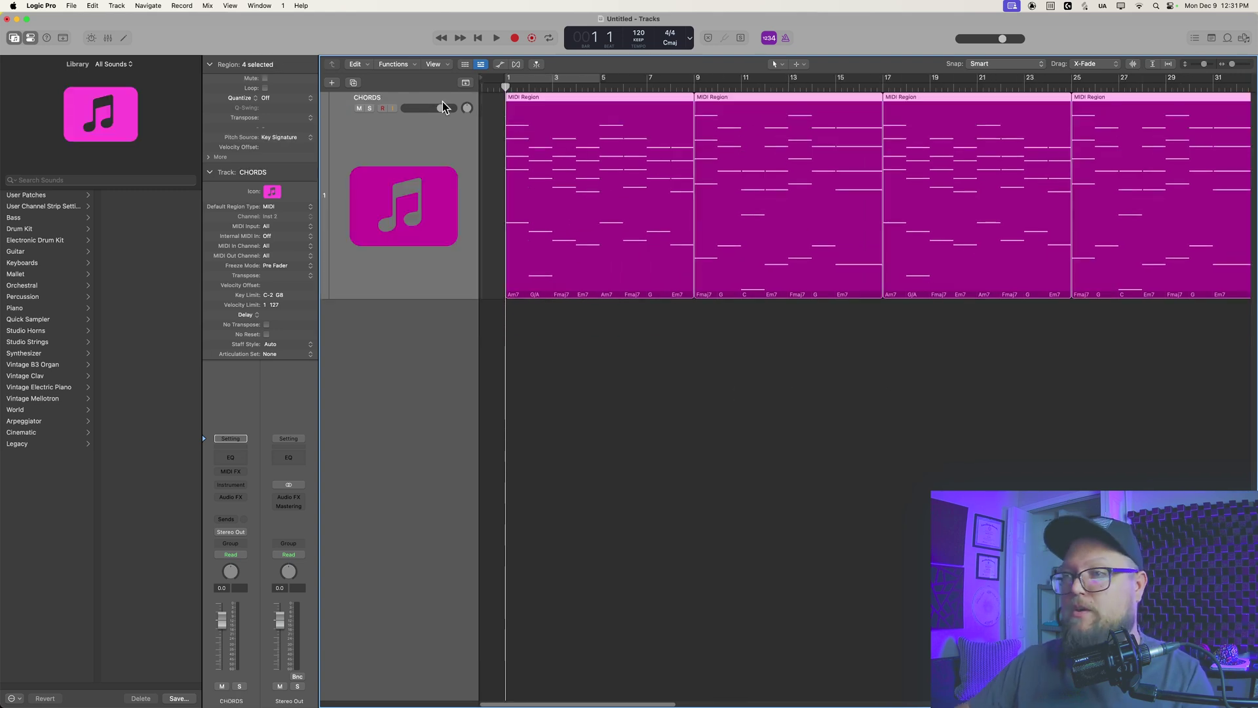
pyautogui.click(465, 82)
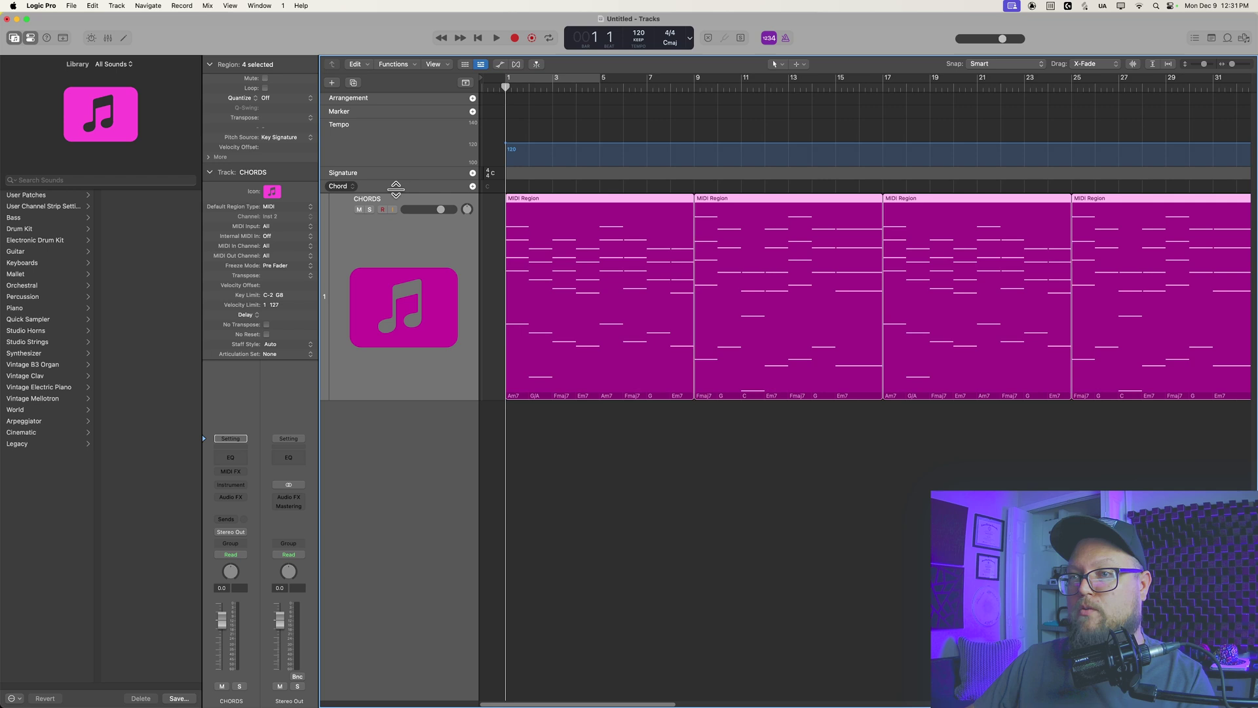
pyautogui.moveTo(391, 192); pyautogui.dragTo(394, 248)
pyautogui.moveTo(1119, 522); pyautogui.dragTo(1117, 422)
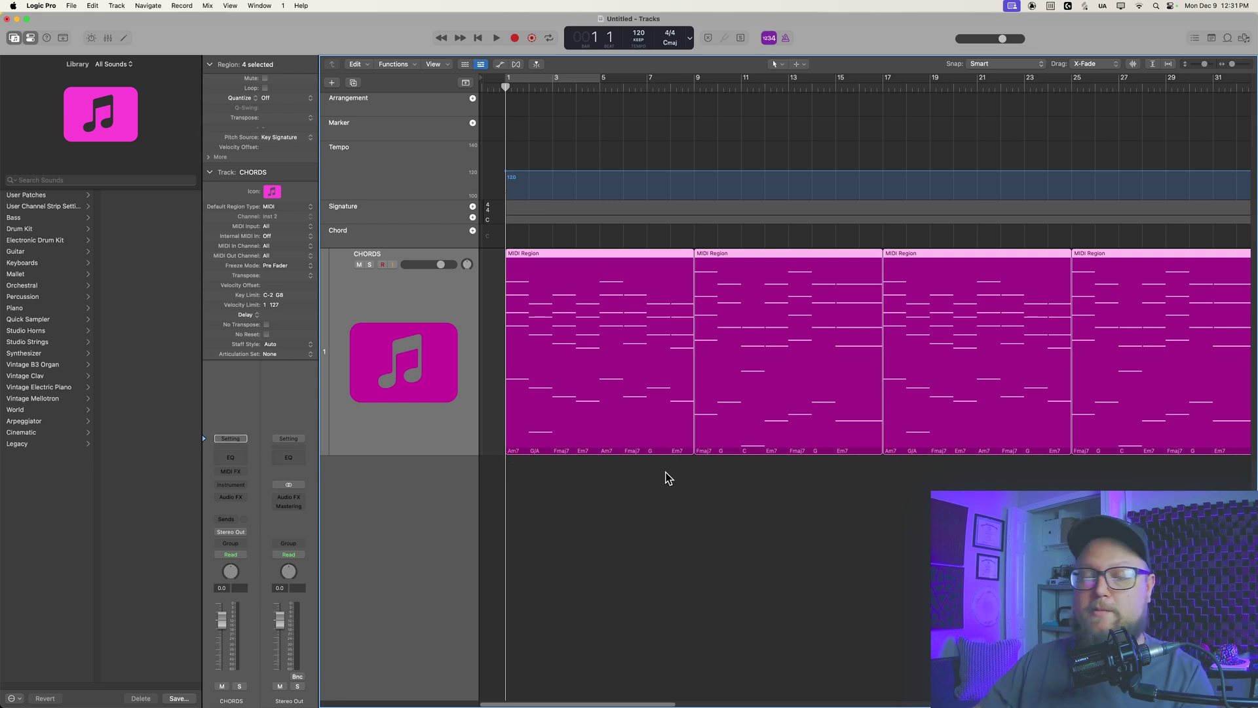
# After briefly trying C# minor, set the project key to E minor and transpose the chords.
pyautogui.click(670, 43)
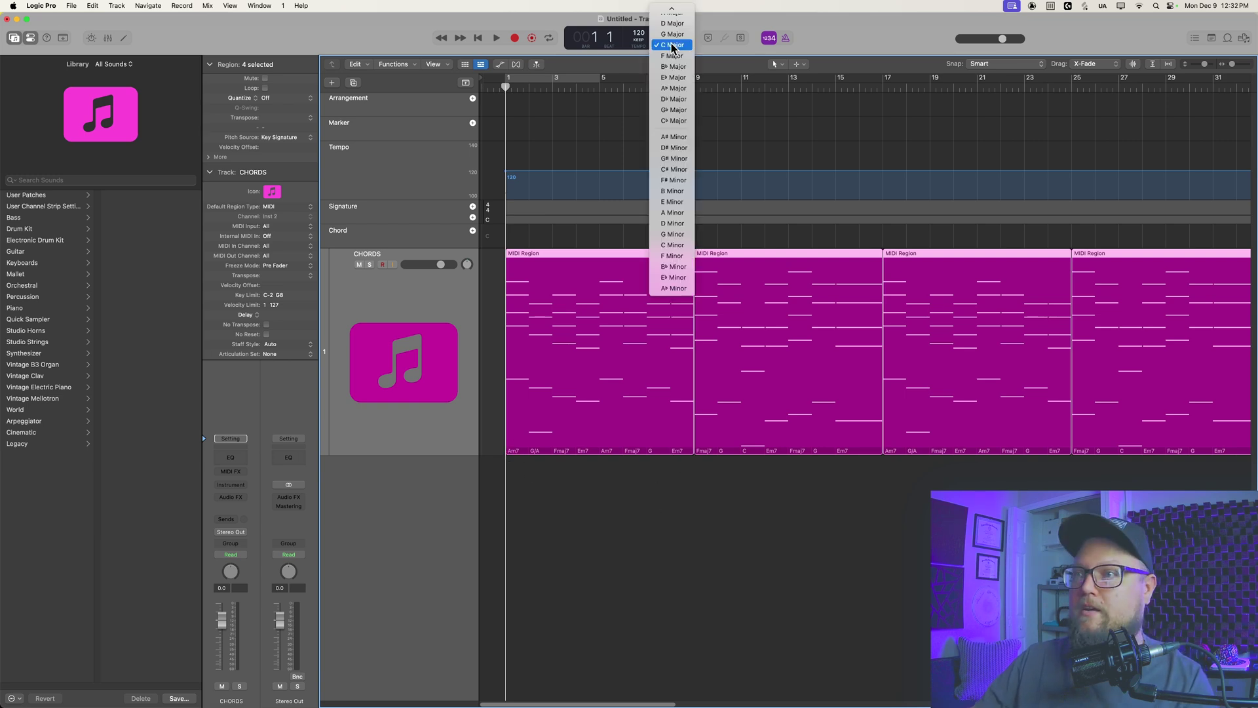
pyautogui.click(669, 169)
pyautogui.press('Return')
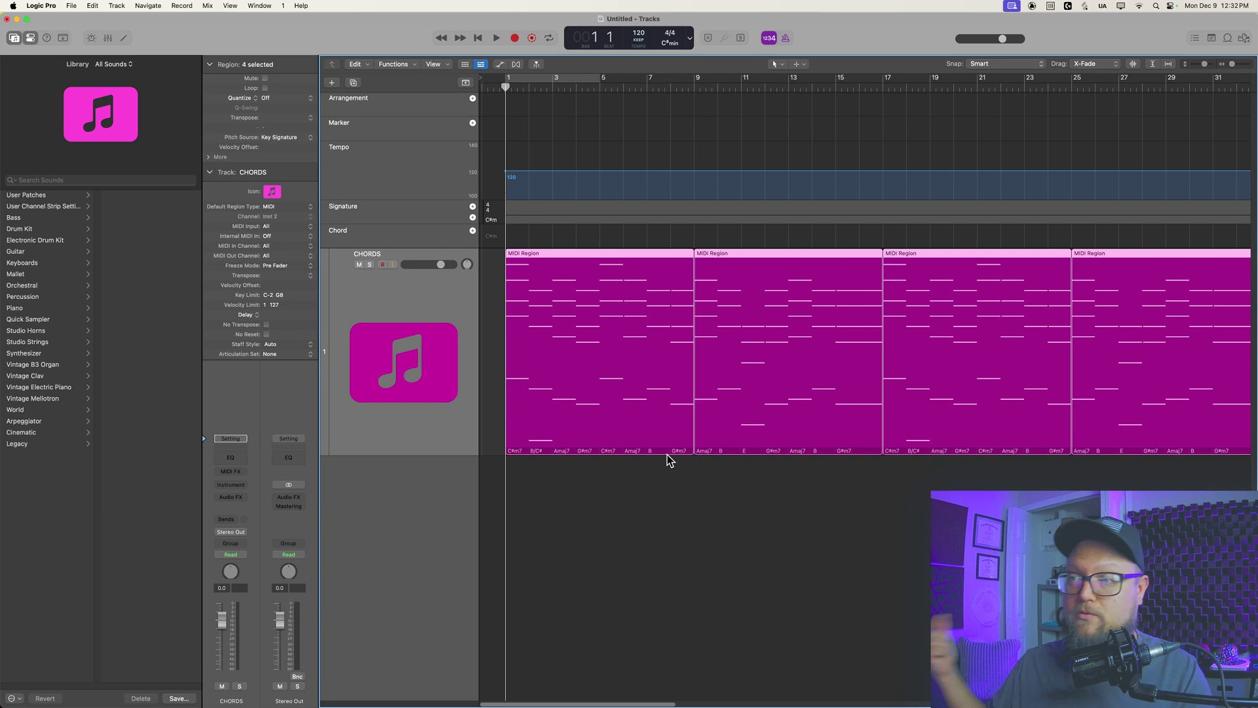
pyautogui.click(677, 44)
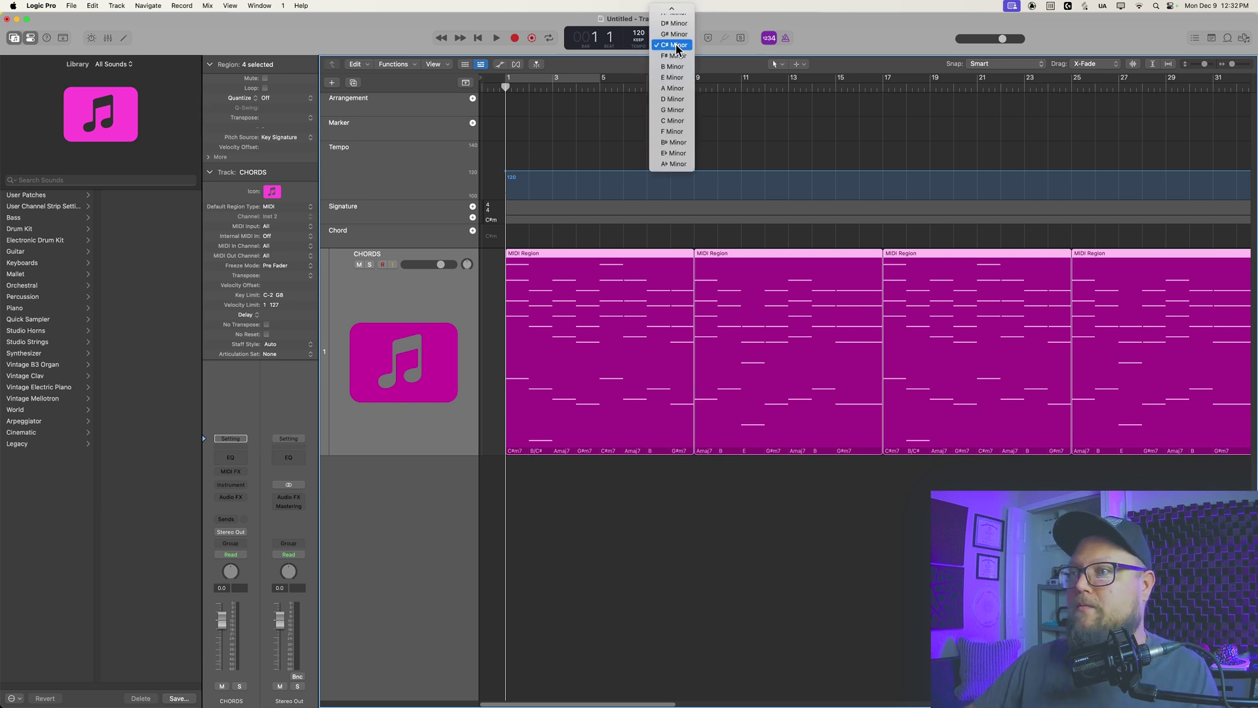
pyautogui.click(676, 82)
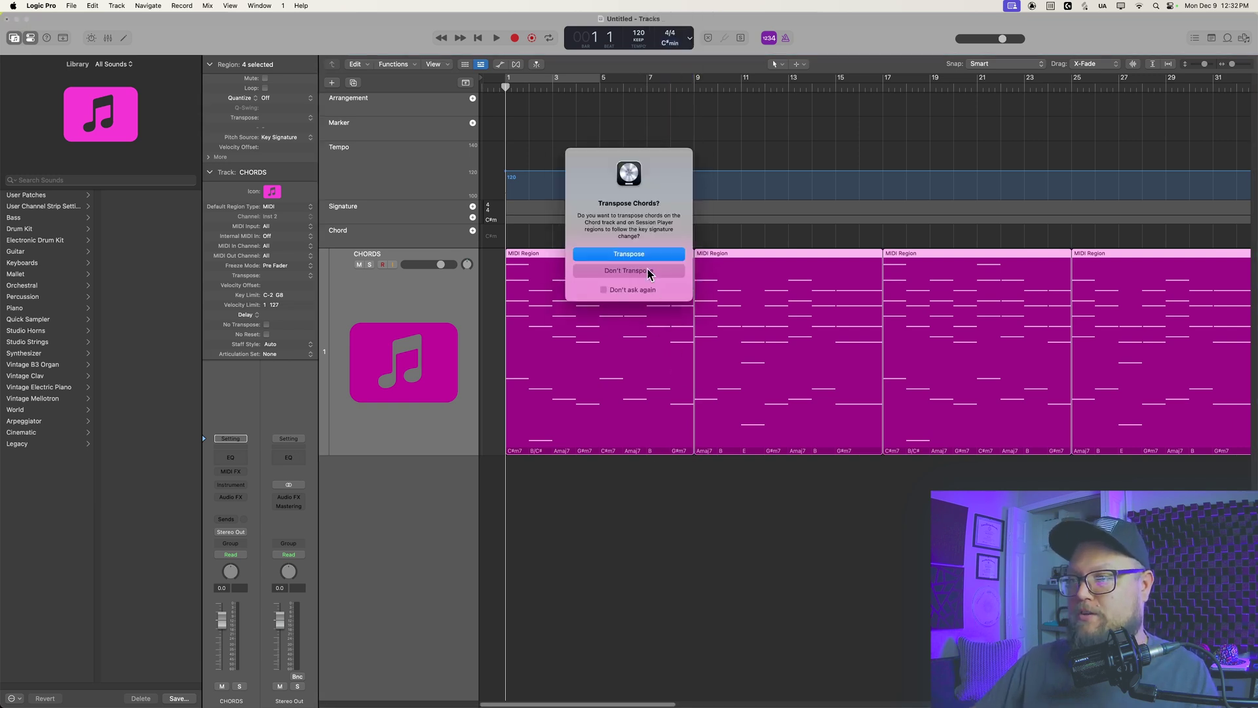
pyautogui.click(645, 254)
pyautogui.hscroll(3, 503, 76)
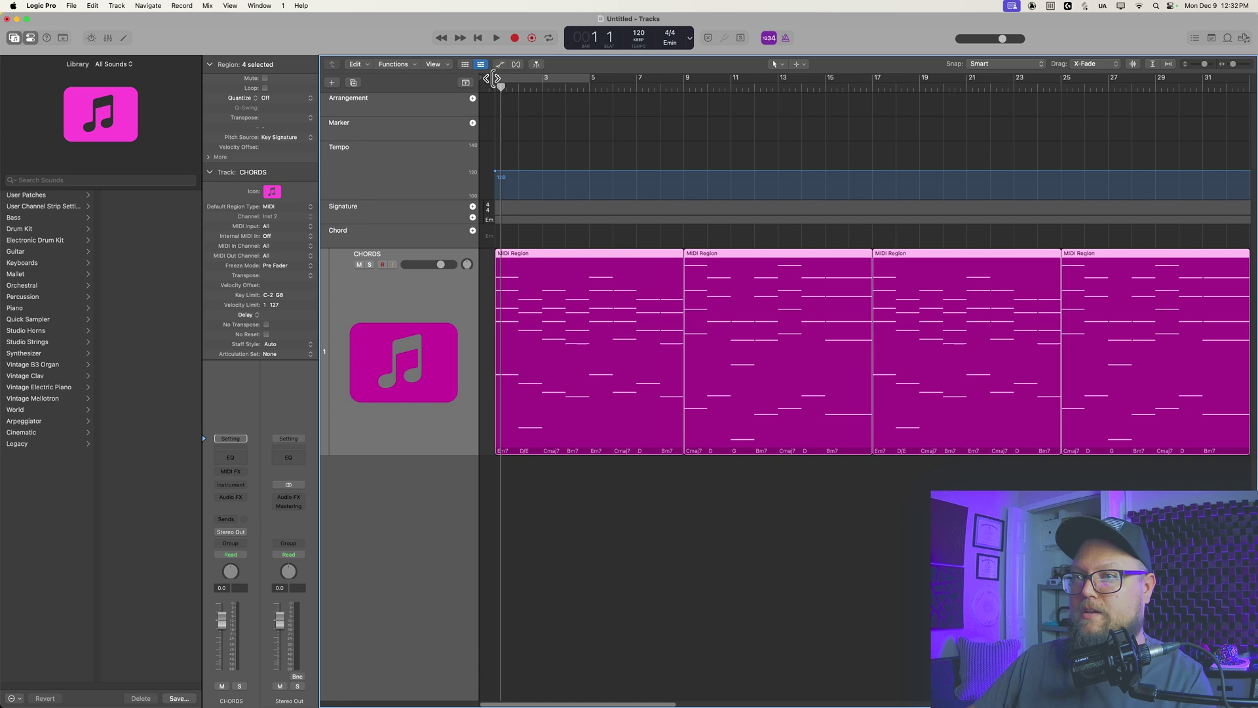
# Move the MIDI regions' chords onto the chord track, then delete the four MIDI regions.
pyautogui.moveTo(524, 255); pyautogui.dragTo(539, 237)
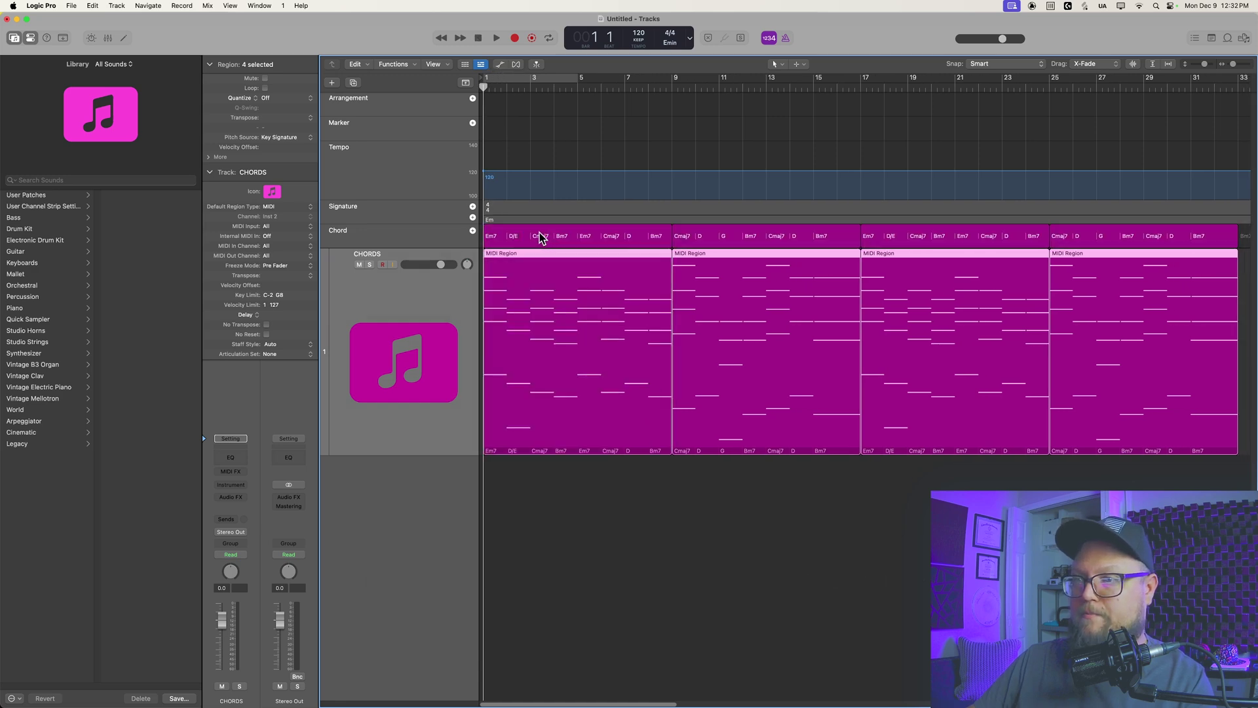
pyautogui.click(615, 537)
pyautogui.click(429, 383)
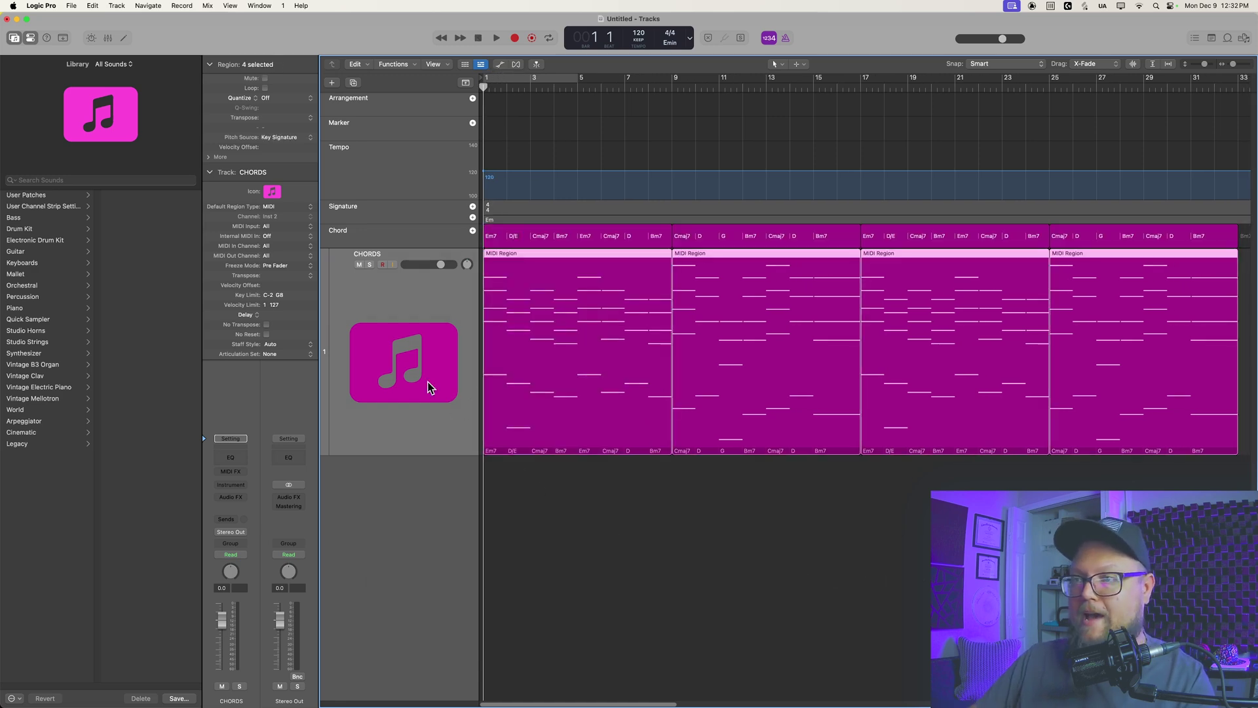
pyautogui.press('Delete')
# Add a Keyboard Session Player Studio Grand piano track and make it taller.
pyautogui.press('alt+super+n')
pyautogui.click(795, 262)
pyautogui.click(684, 262)
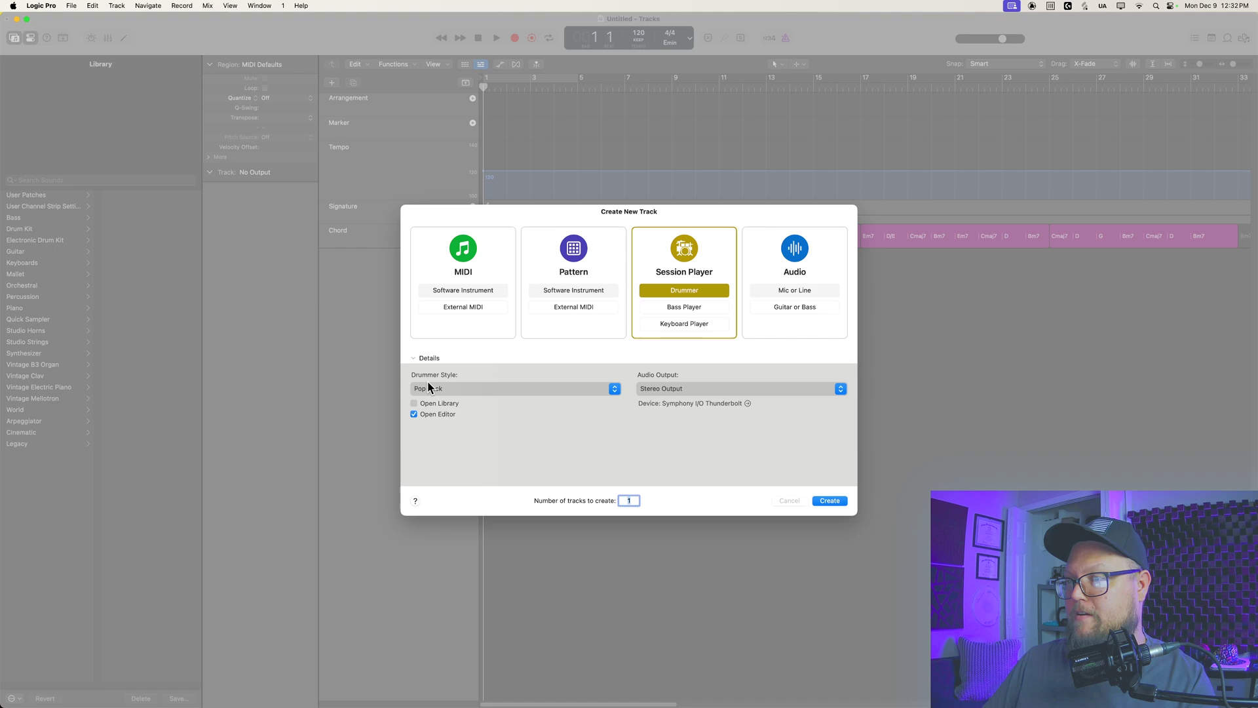
pyautogui.click(684, 313)
pyautogui.press('Return')
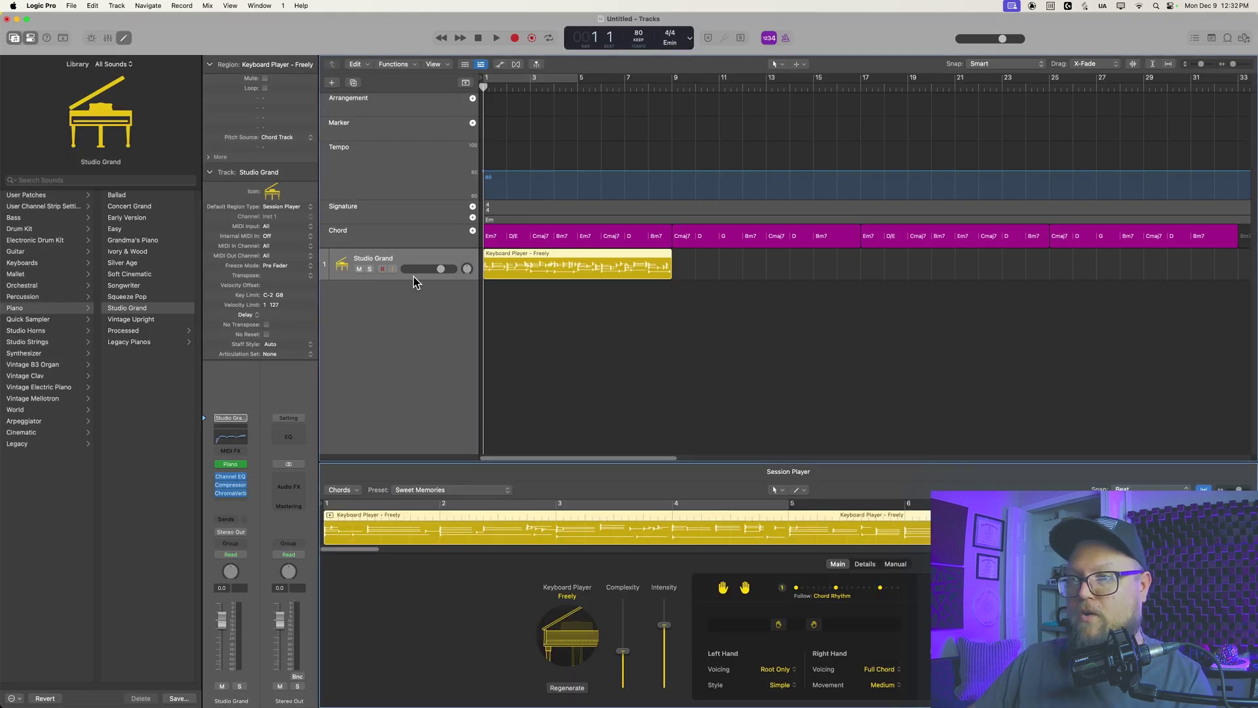
pyautogui.moveTo(421, 277); pyautogui.dragTo(415, 427)
pyautogui.click(750, 349)
# Play the piano part, zooming in on its region, then stop playback.
pyautogui.press('space')
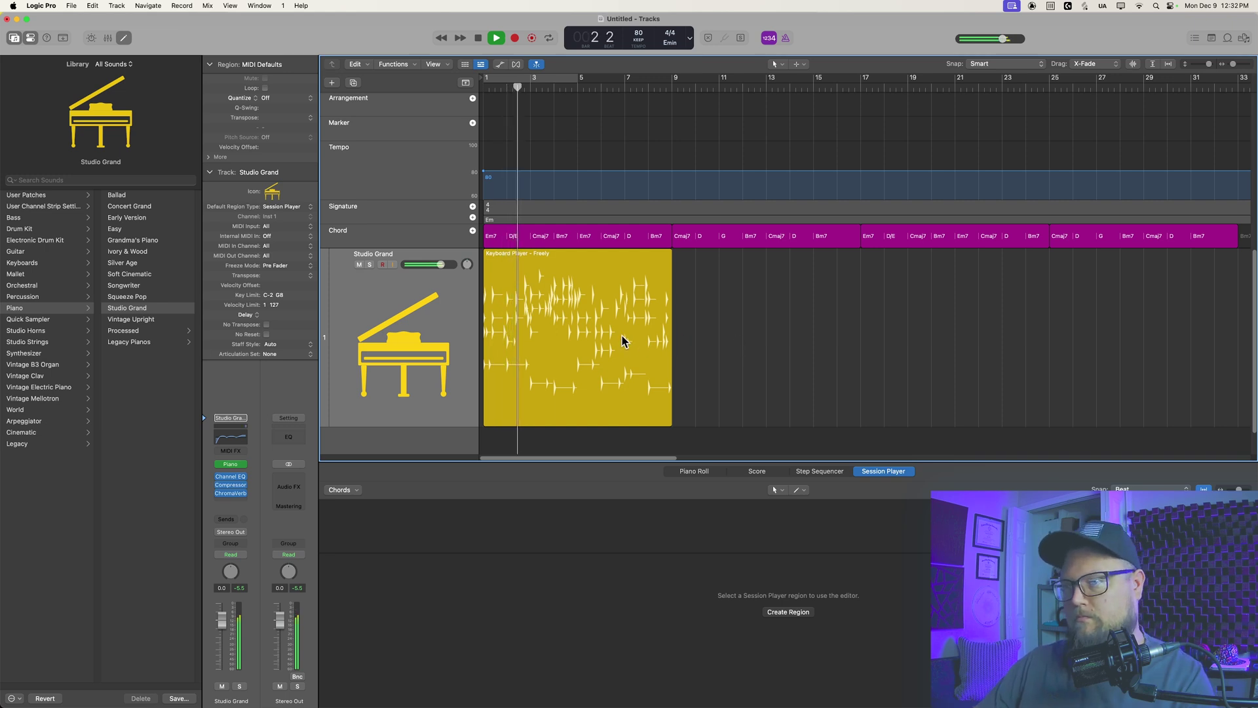
pyautogui.press('super+Right')
pyautogui.press('super+Right')
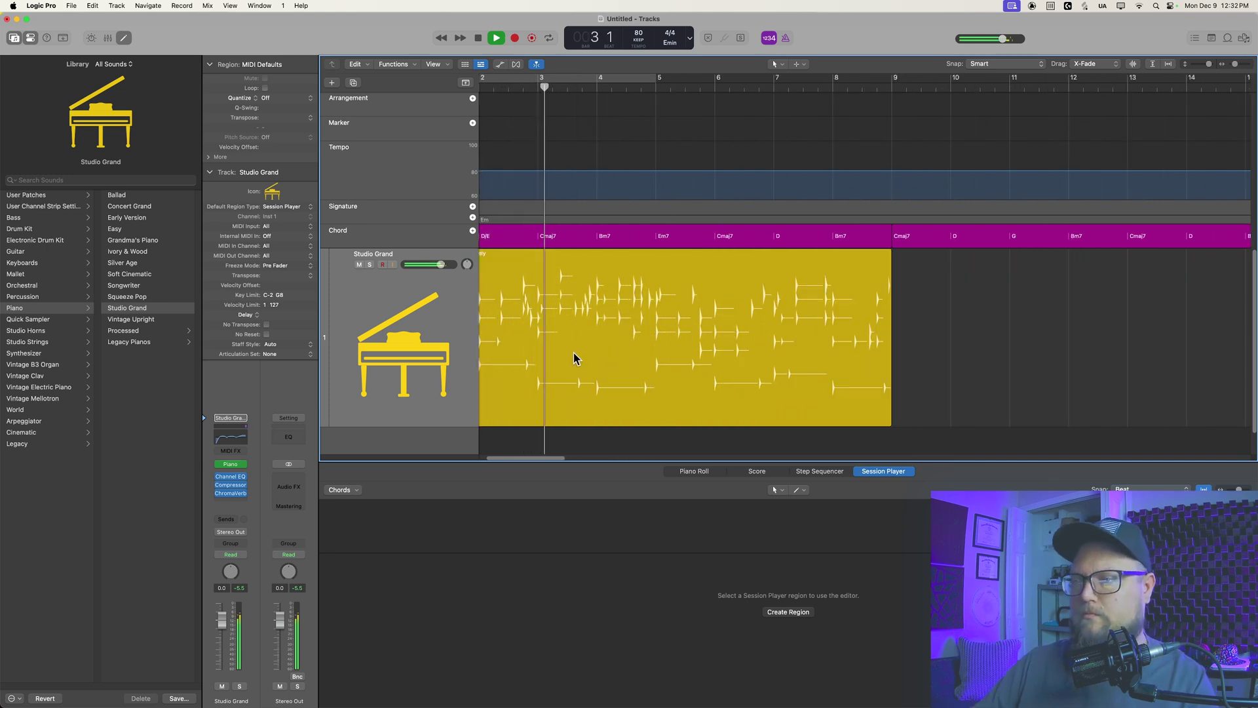
pyautogui.press('e')
pyautogui.hscroll(-2, 634, 496)
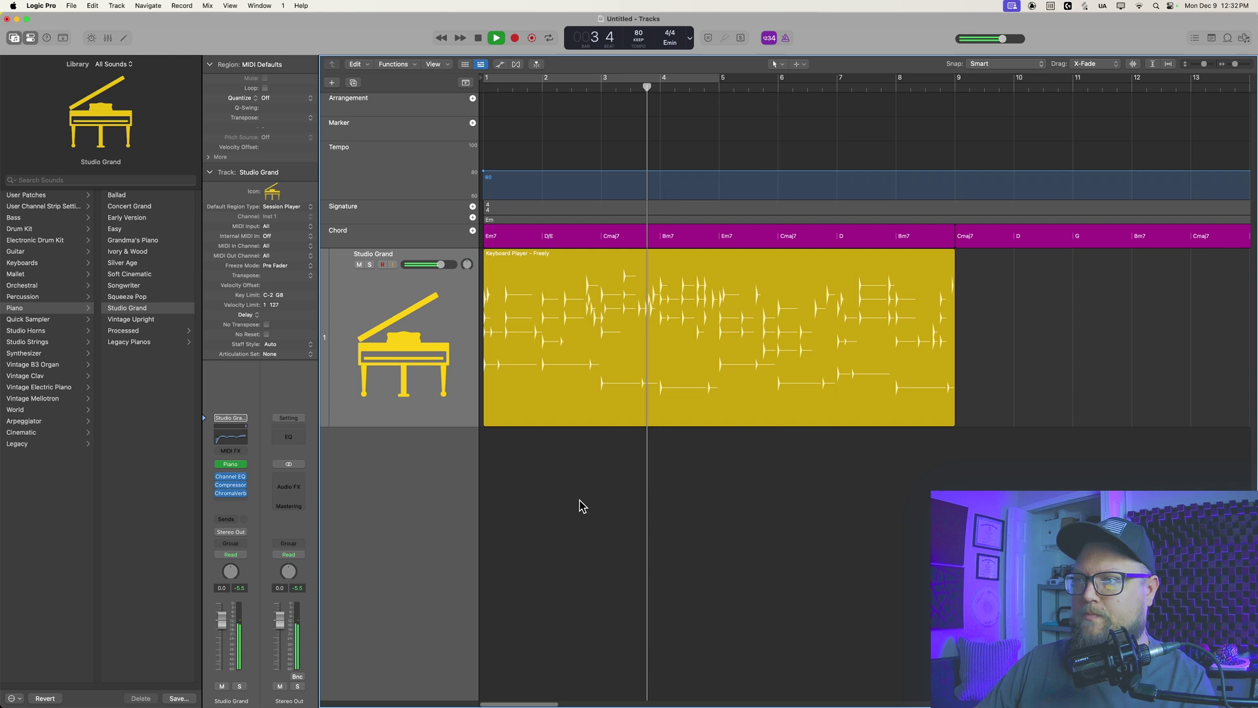
pyautogui.press('space')
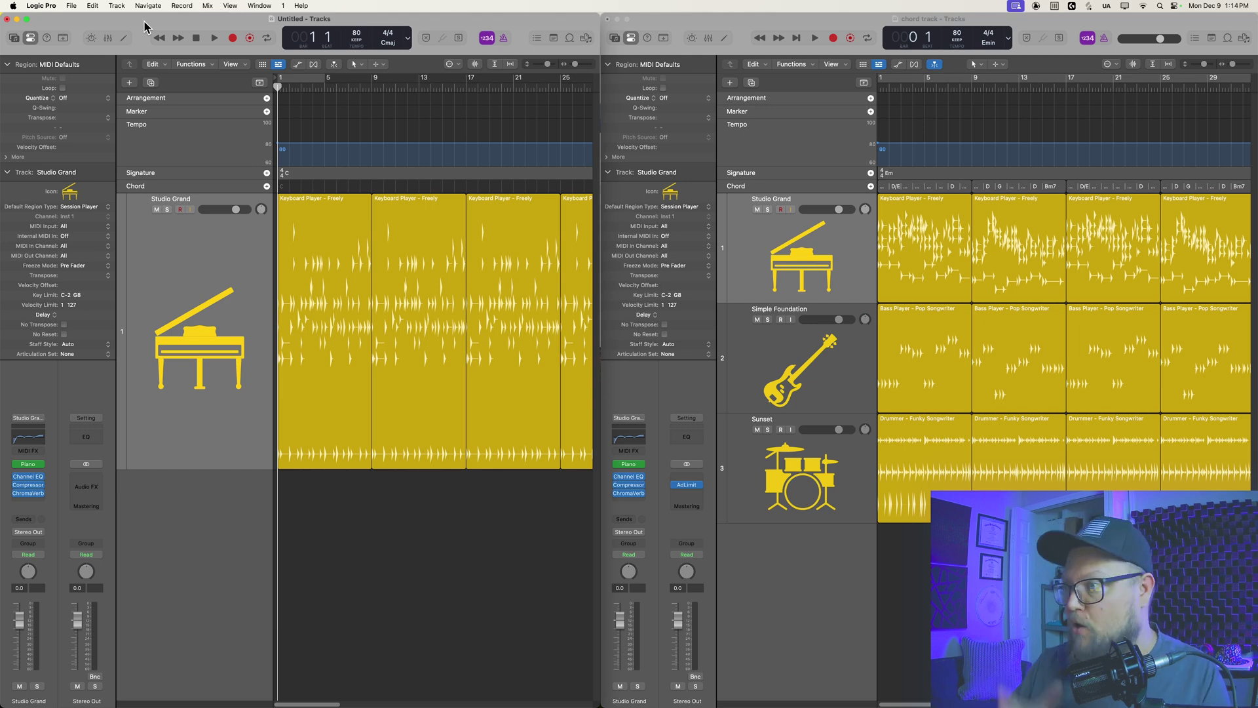
# Copy the chord progression from the chord track project's Chord track.
pyautogui.click(711, 23)
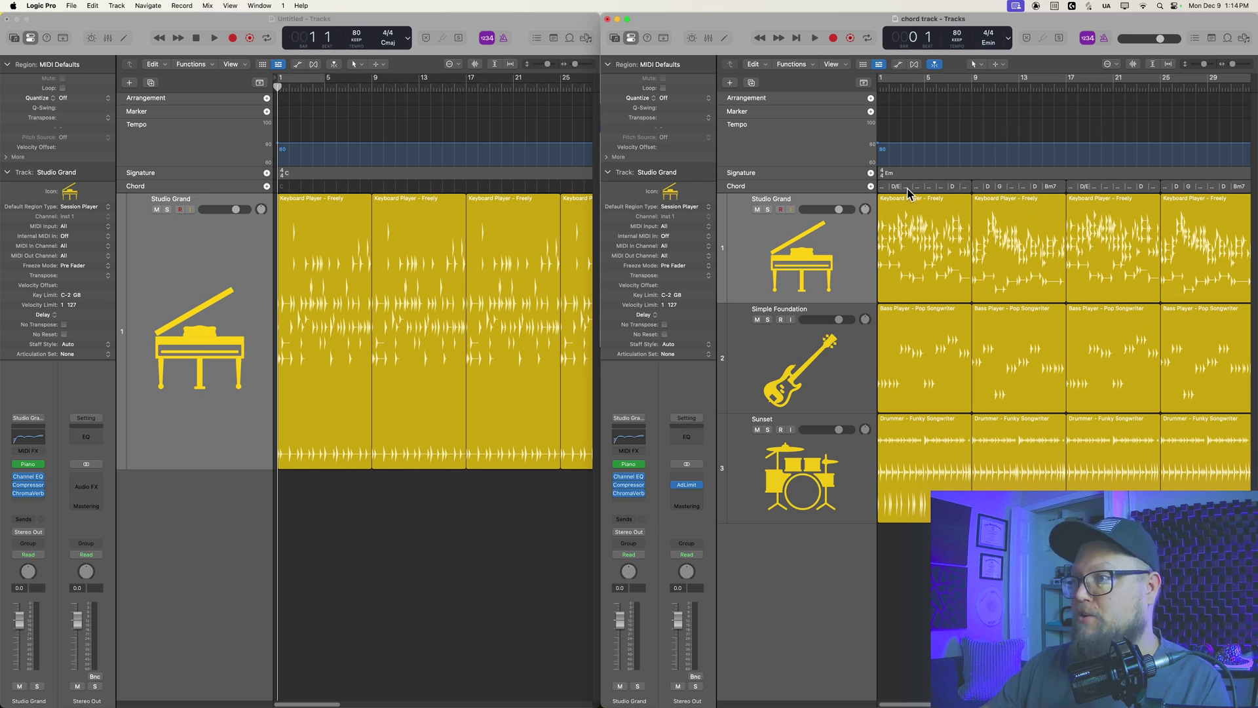
pyautogui.click(467, 171)
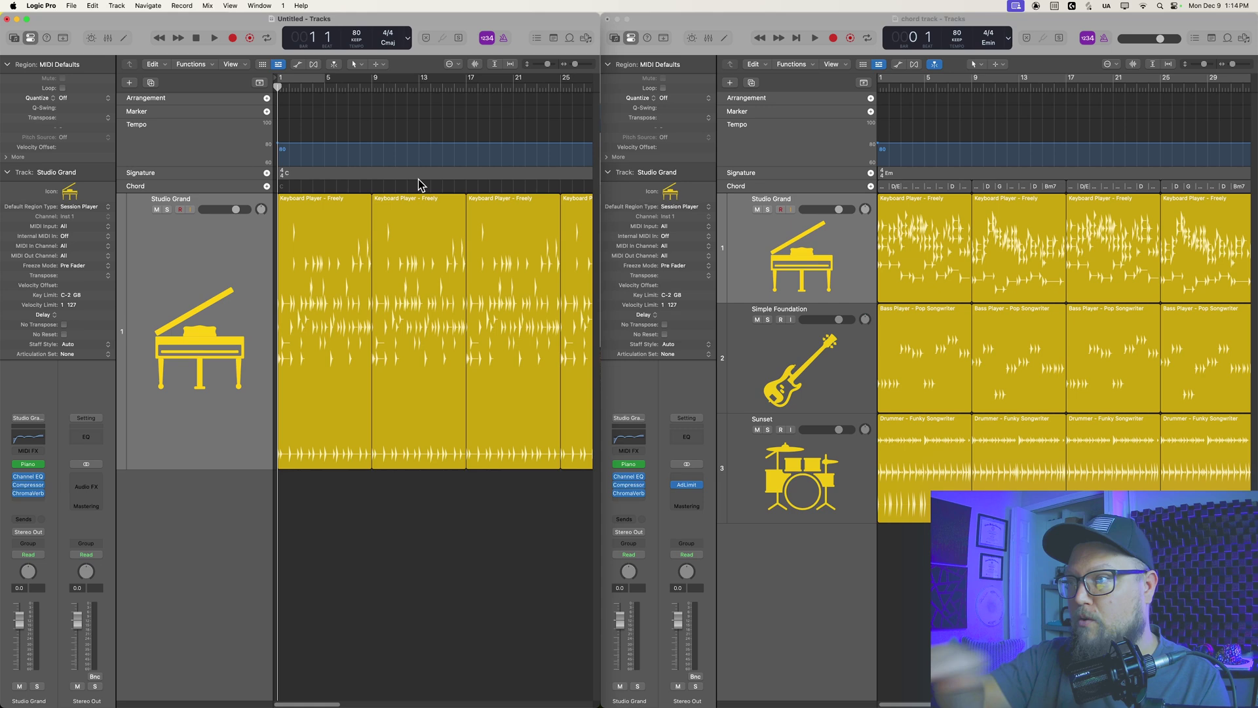
pyautogui.click(928, 565)
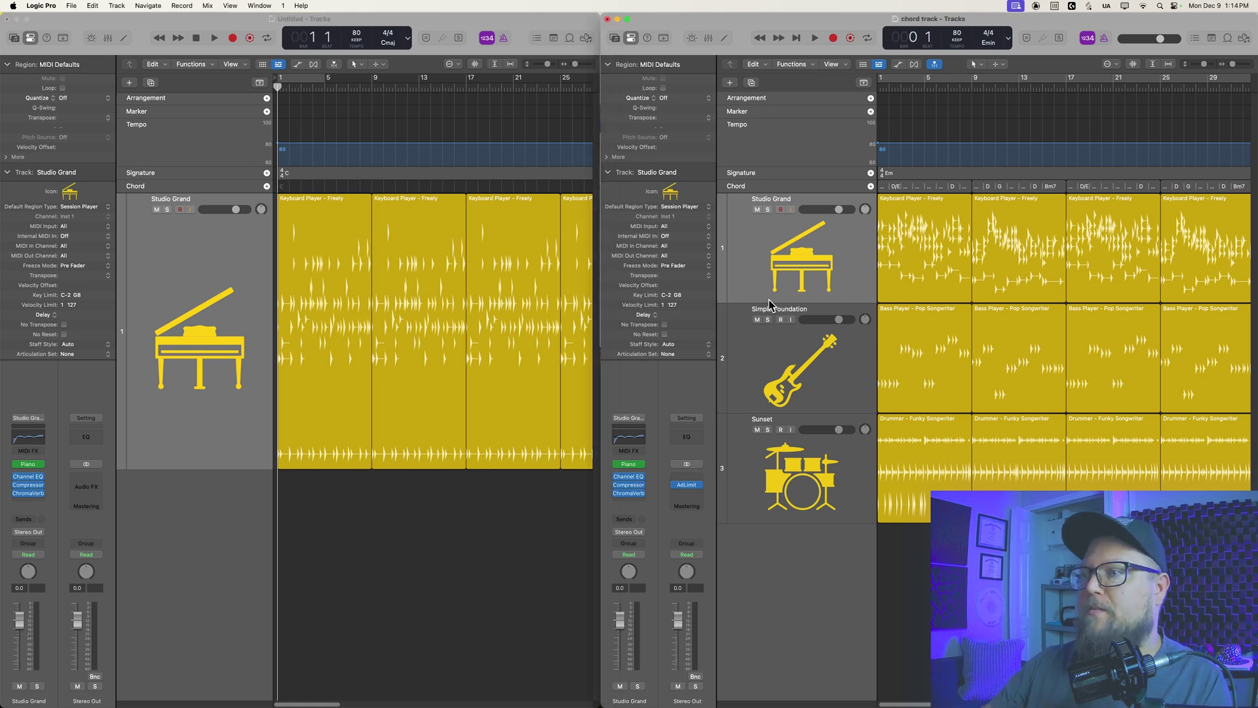
pyautogui.click(790, 186)
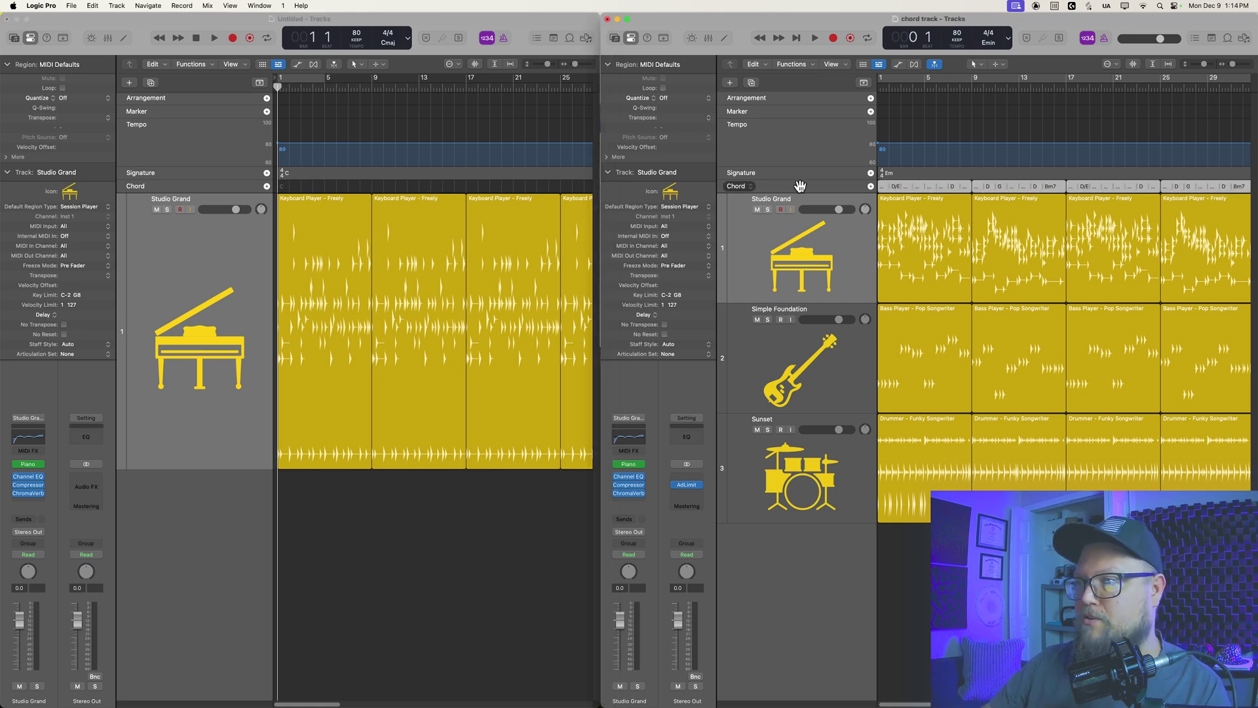
pyautogui.hscroll(-1, 1083, 194)
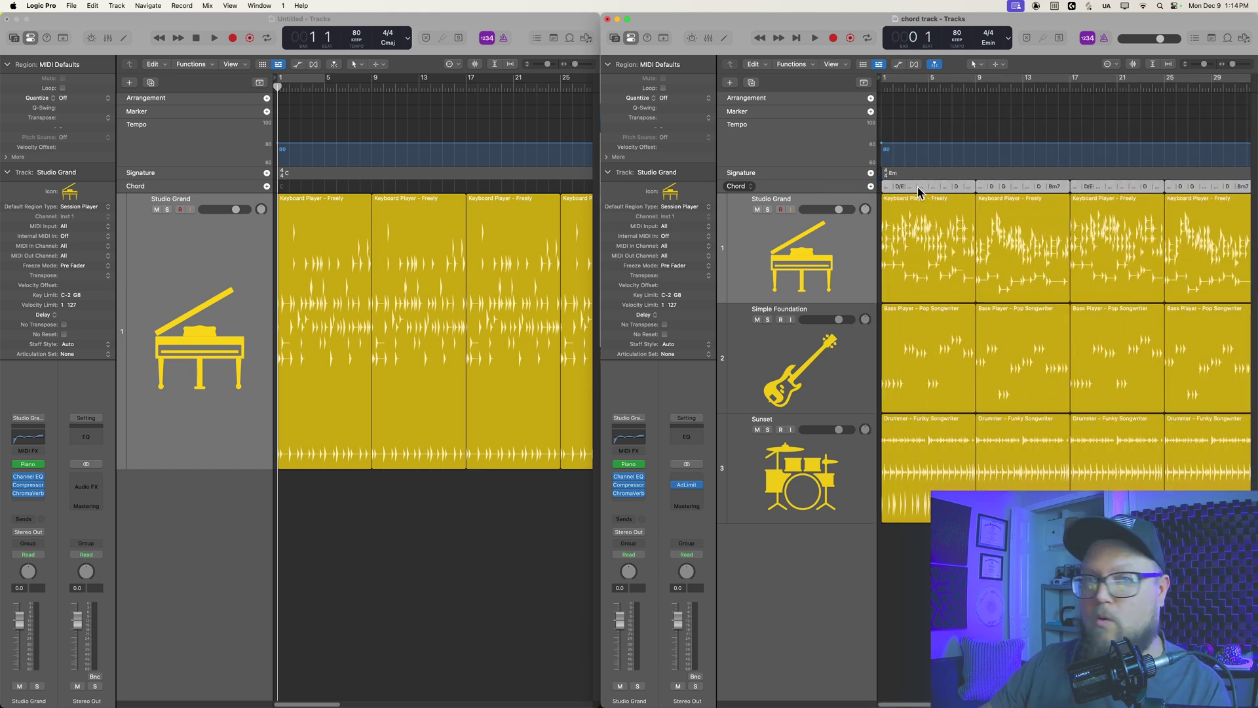
pyautogui.rightClick(926, 192)
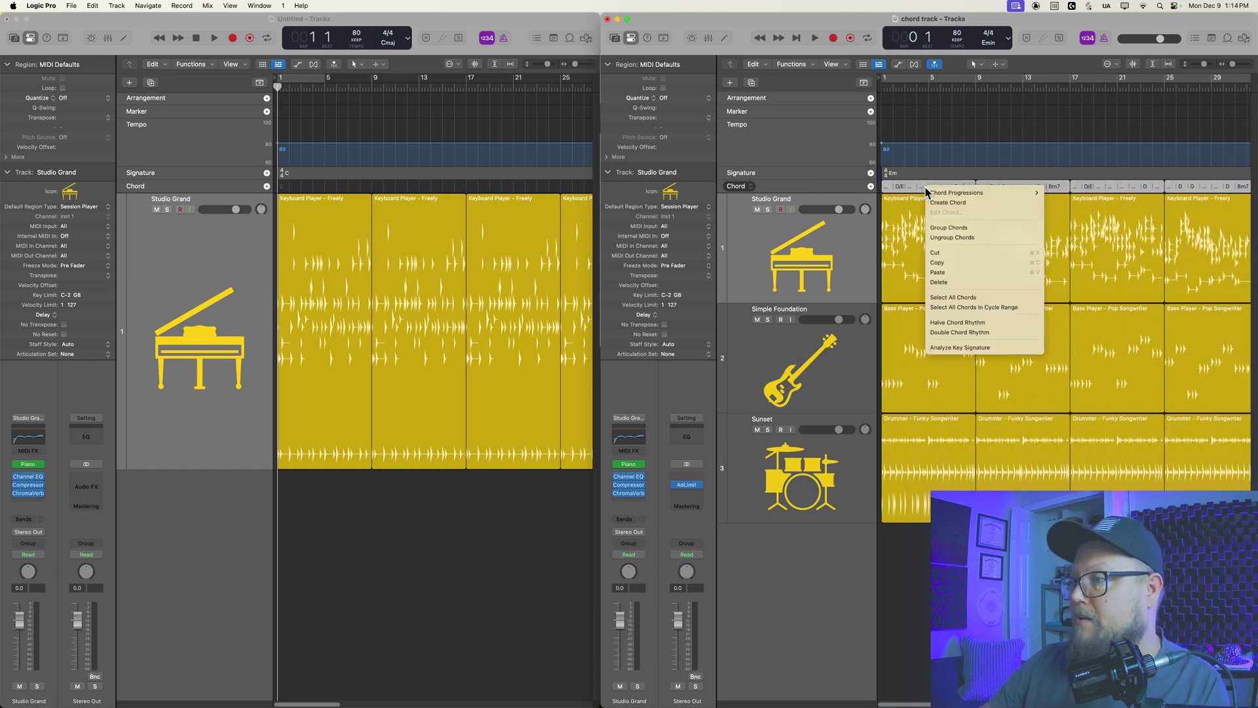
pyautogui.click(707, 343)
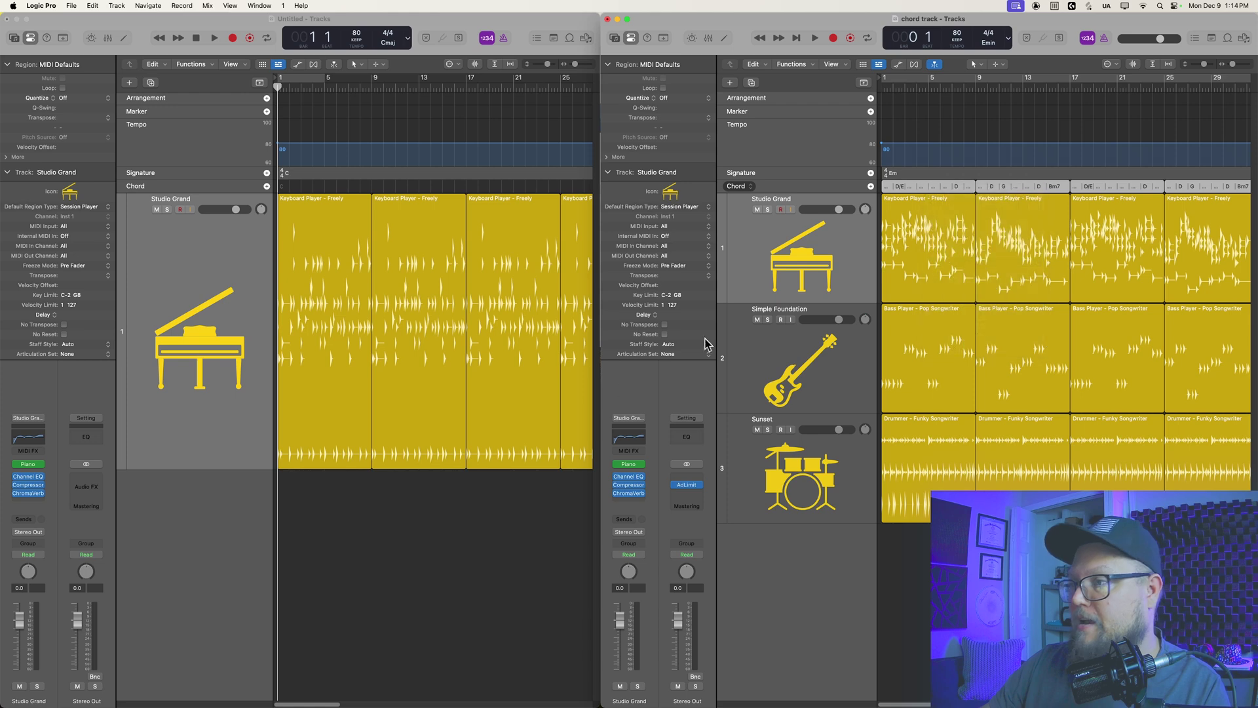
# Paste the copied chords onto the Untitled project's Chord track.
pyautogui.click(482, 539)
pyautogui.click(171, 185)
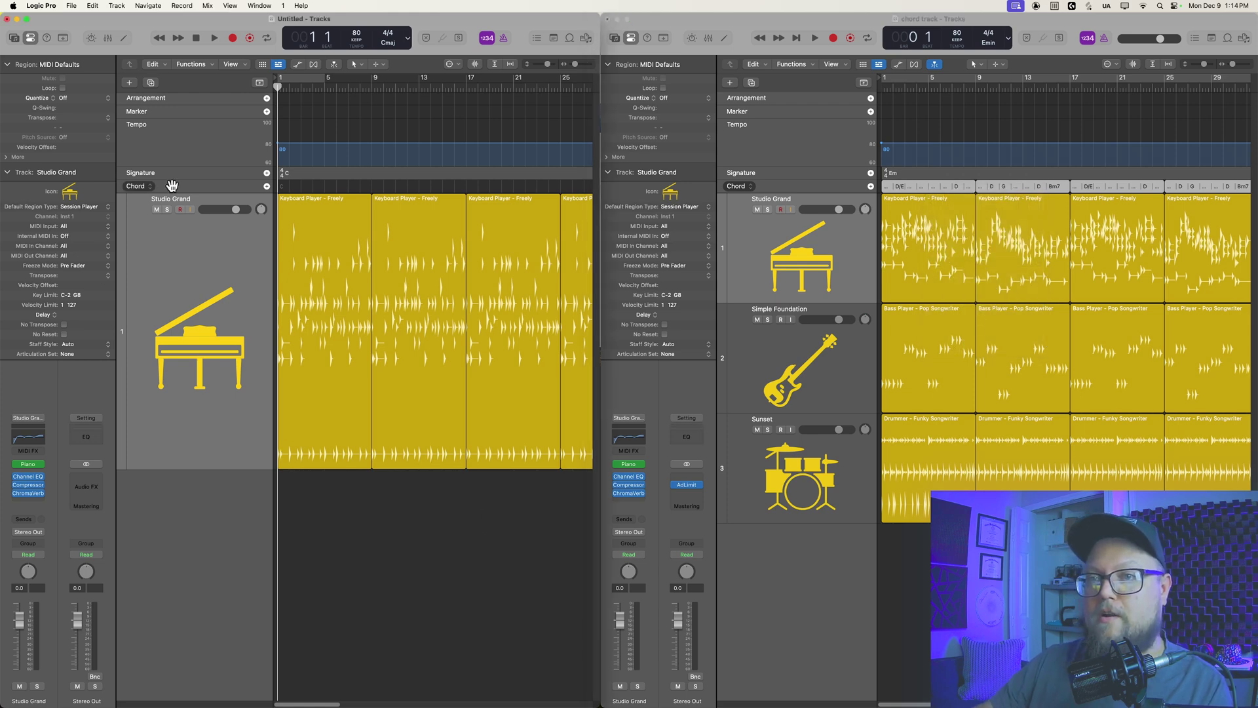
pyautogui.click(150, 187)
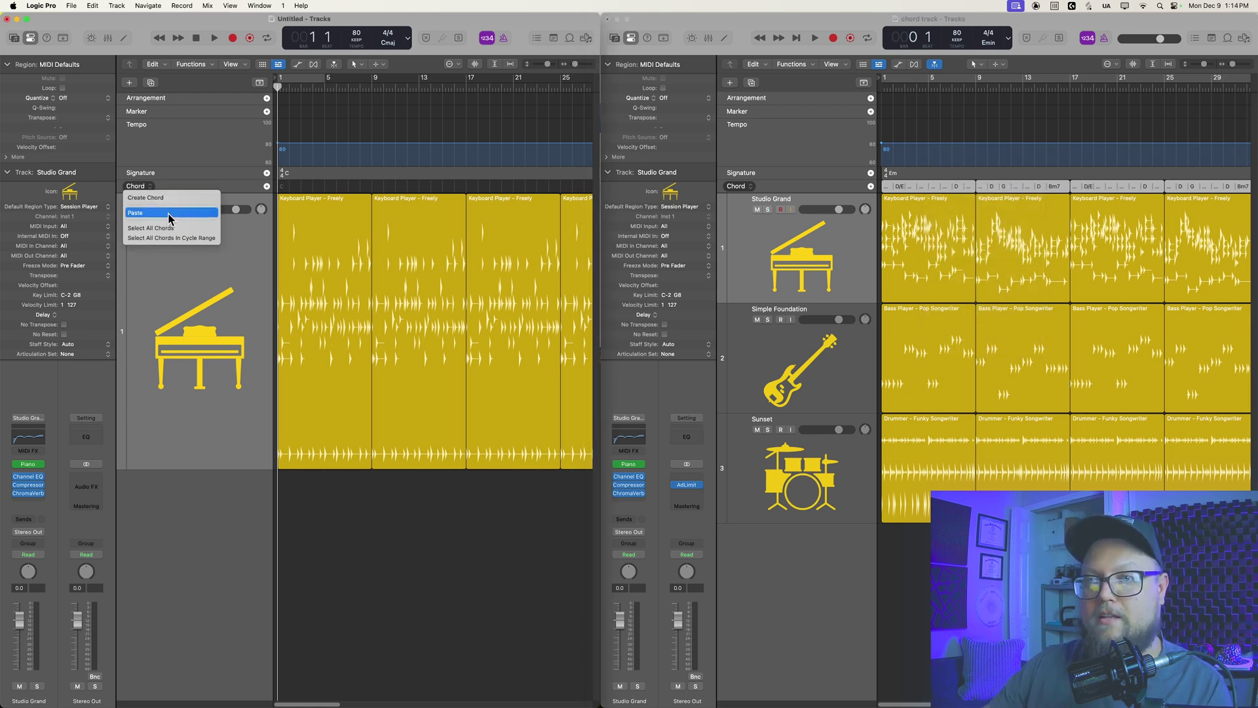
pyautogui.click(136, 212)
pyautogui.press('Return')
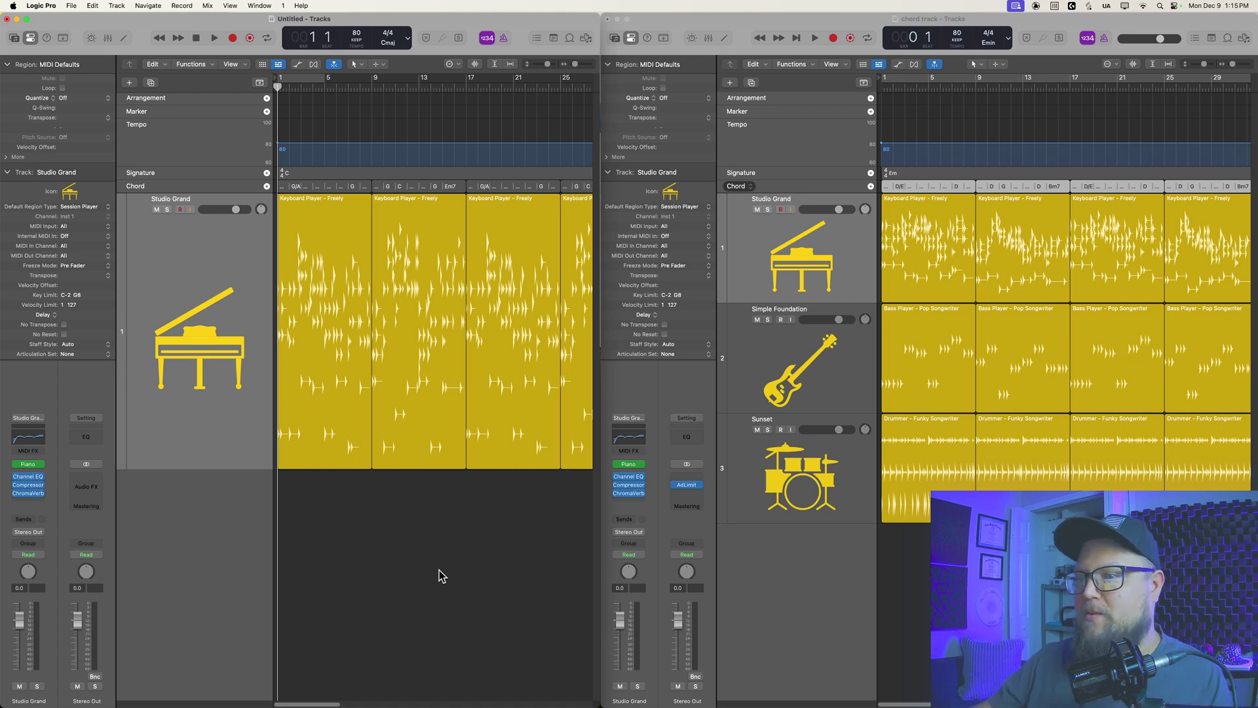
pyautogui.click(903, 565)
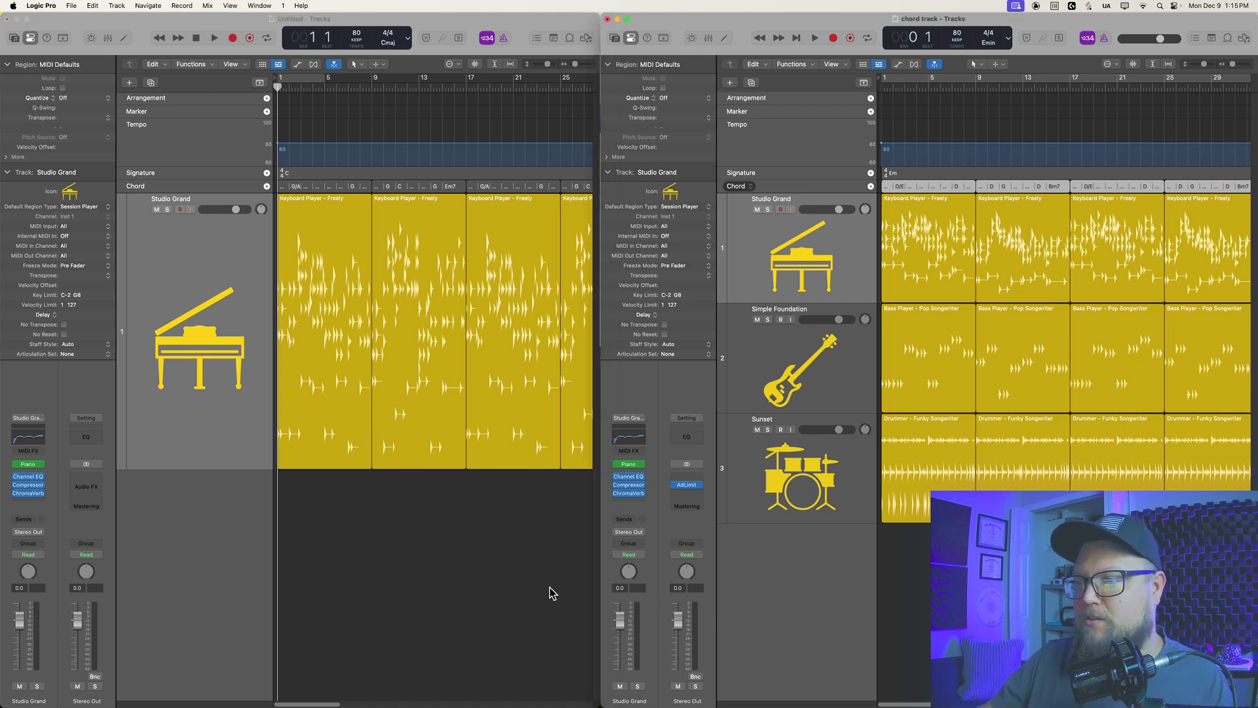
pyautogui.click(505, 585)
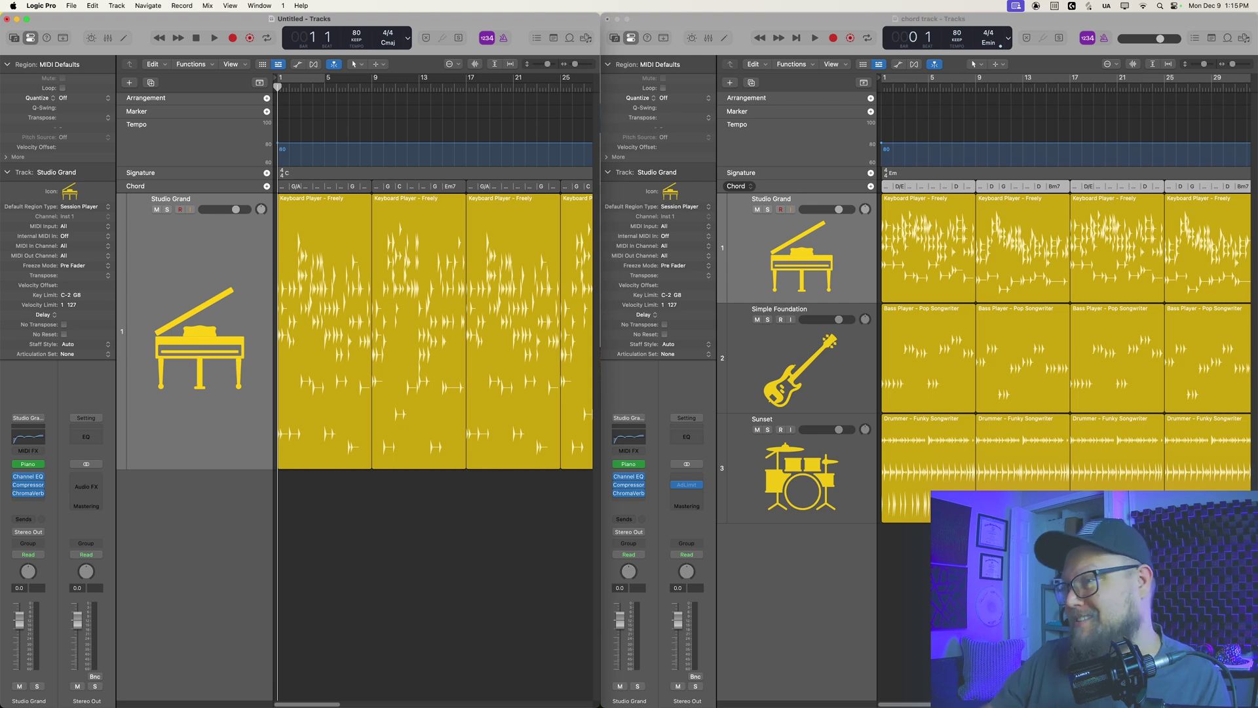
pyautogui.press('super+grave')
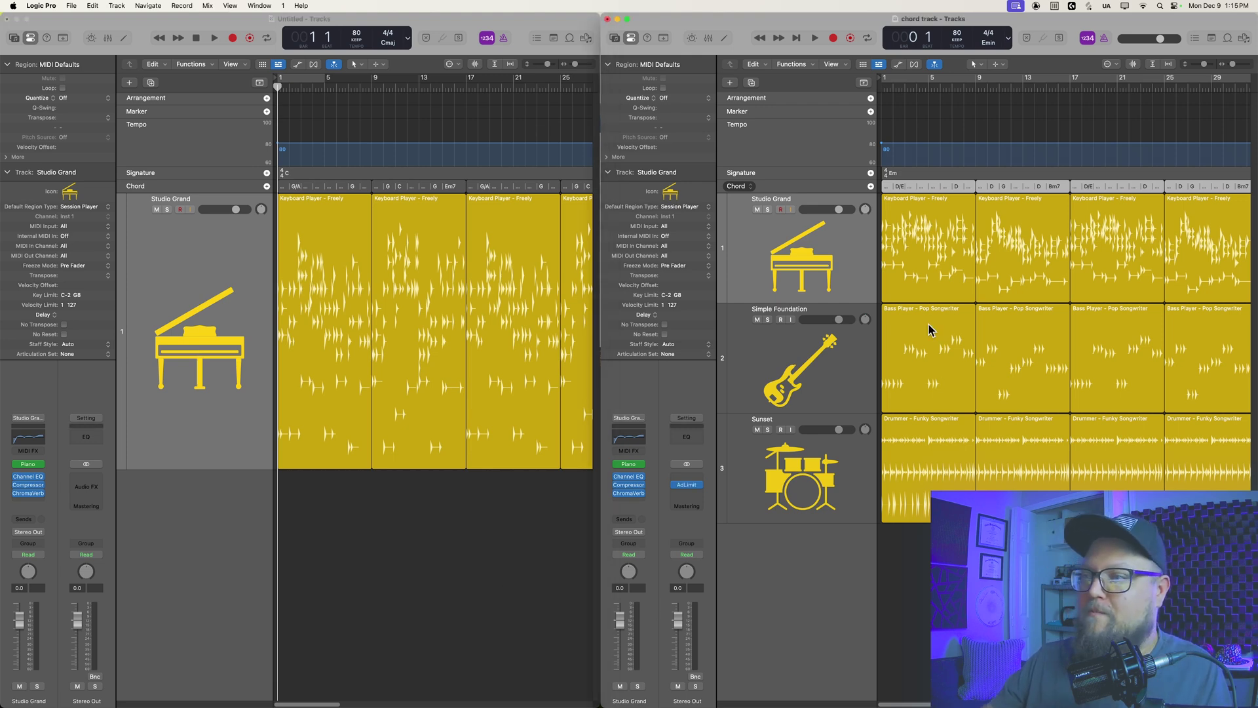